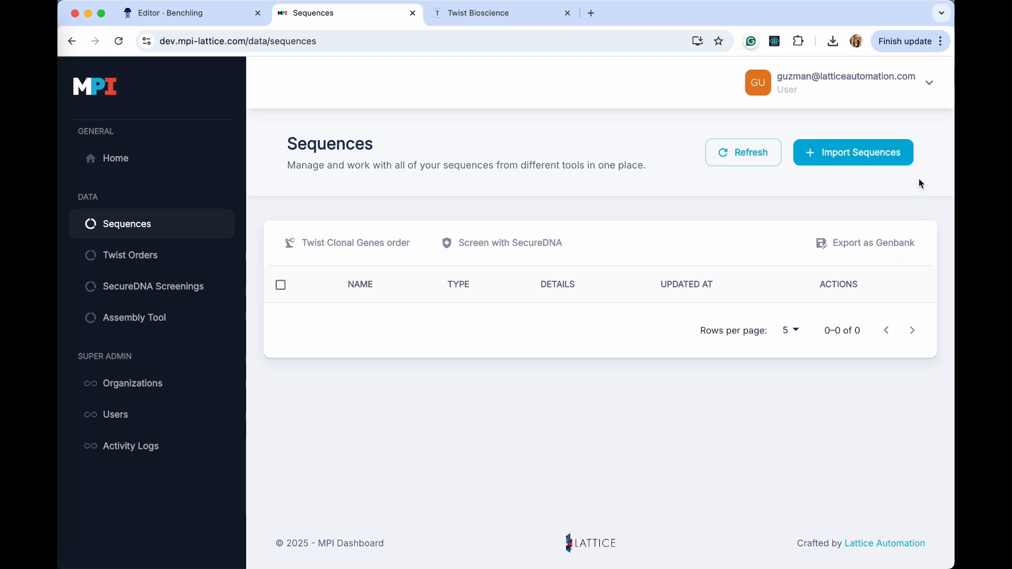
Step: Check the file and folder options for importing sequences, and close the import dialog
left_click(856, 166)
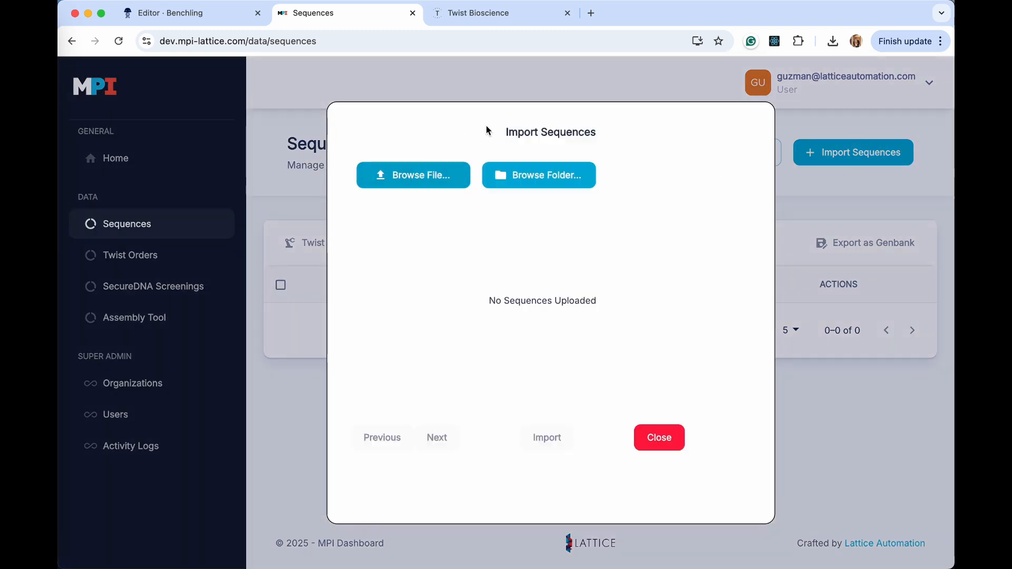
left_click(666, 436)
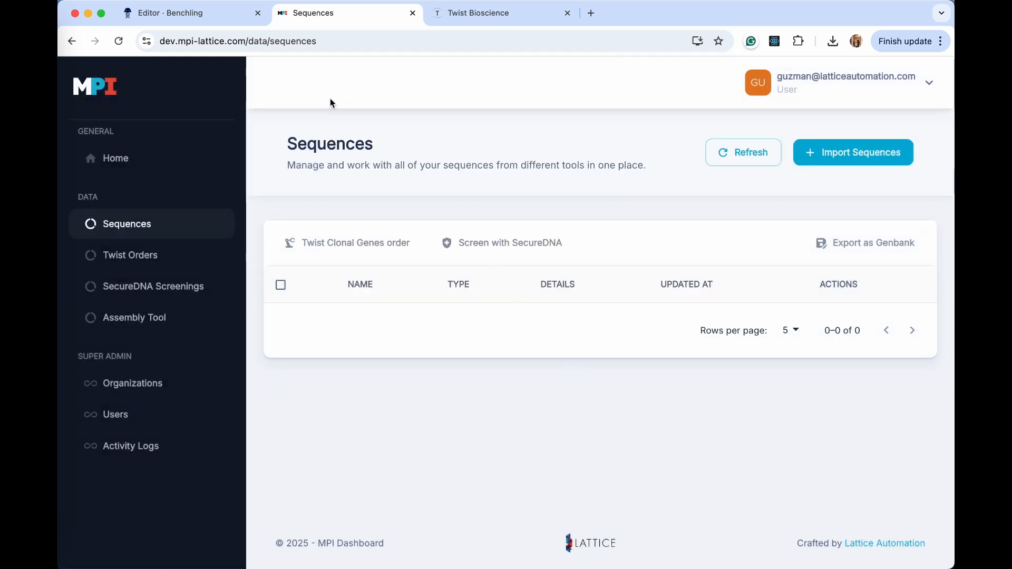
Step: Switch to Benchling, view the JPUB_HIGHGC2 in pTwist CMV BetaGlobin sequence, and open the MPI Connector (dev) app
left_click(203, 26)
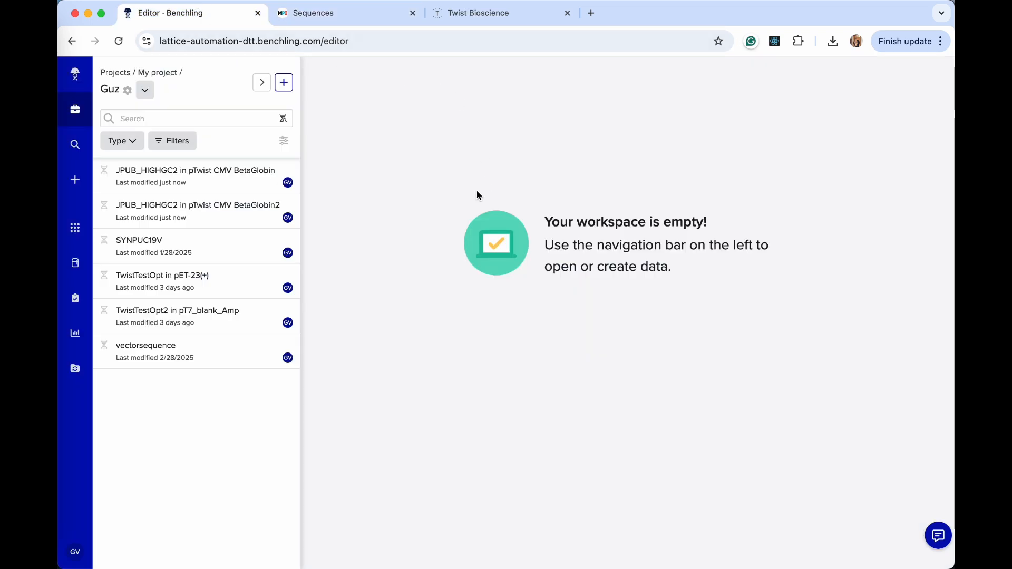
left_click(247, 190)
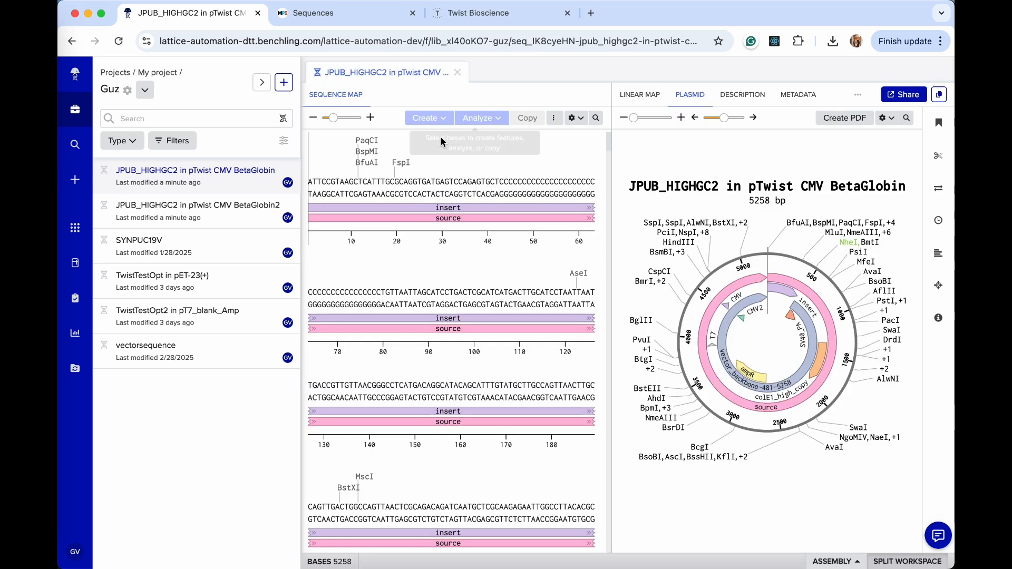
left_click(70, 376)
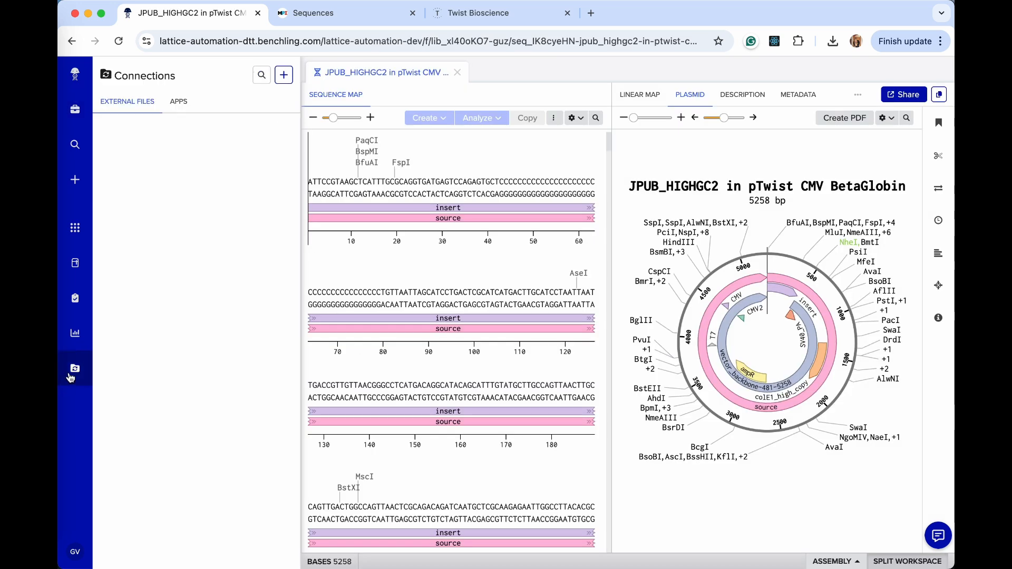
left_click(172, 105)
left_click(168, 178)
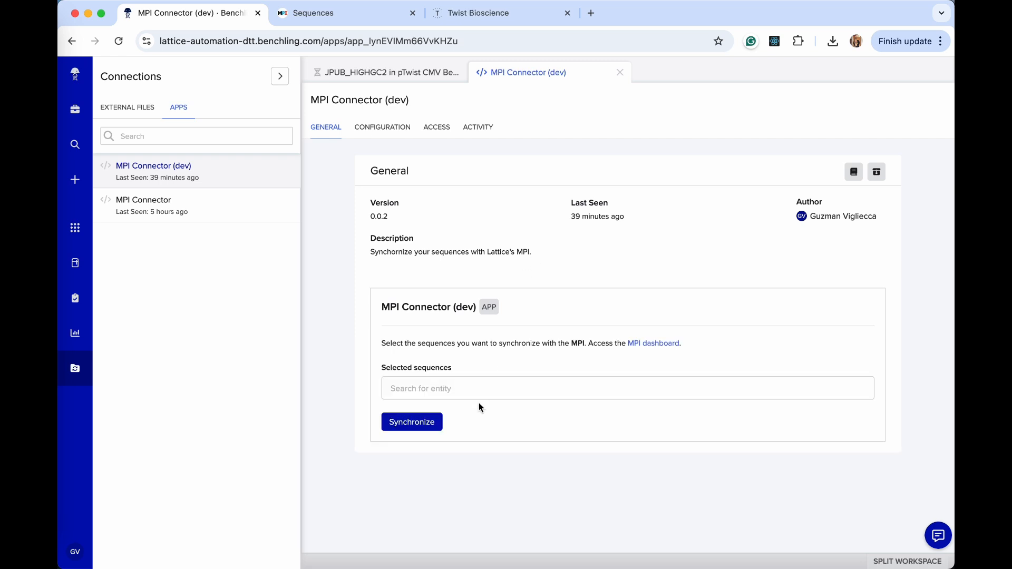
Step: Try to synchronize the JPUB_HIGHGC2 in pTwist CMV BetaGlobin sequence with the MPI through the connector
left_click(462, 395)
type("in")
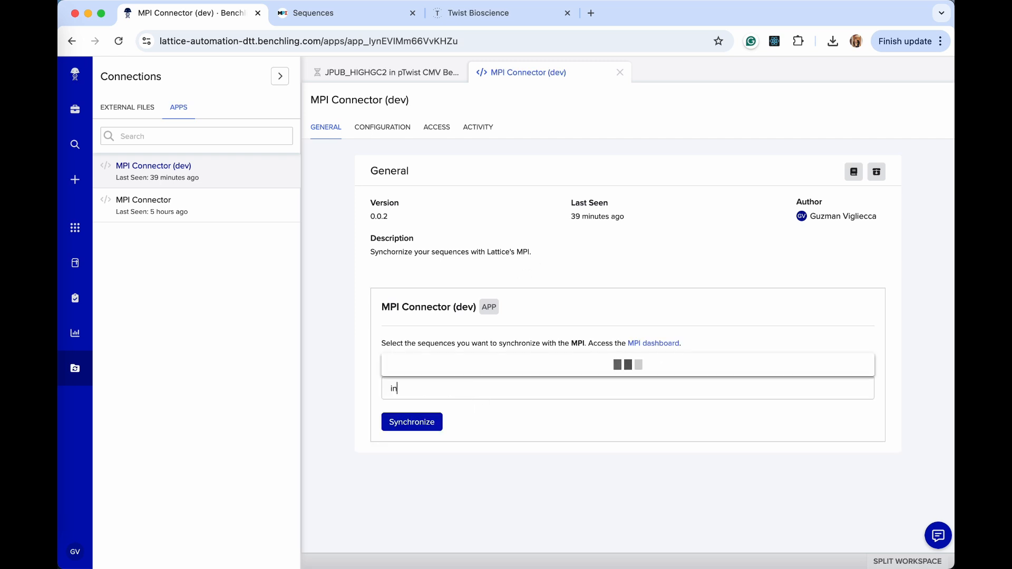
left_click(459, 275)
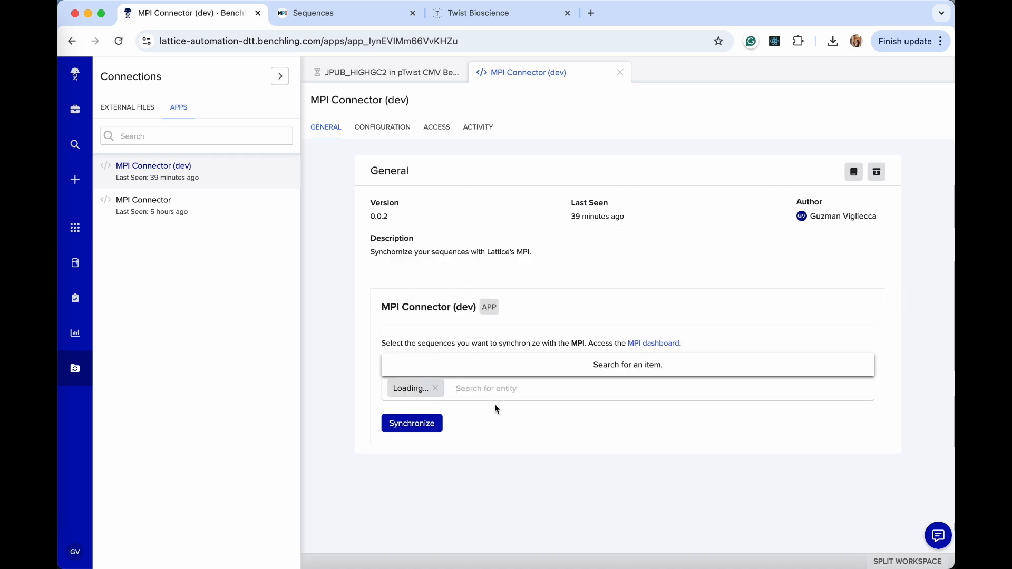
left_click(436, 424)
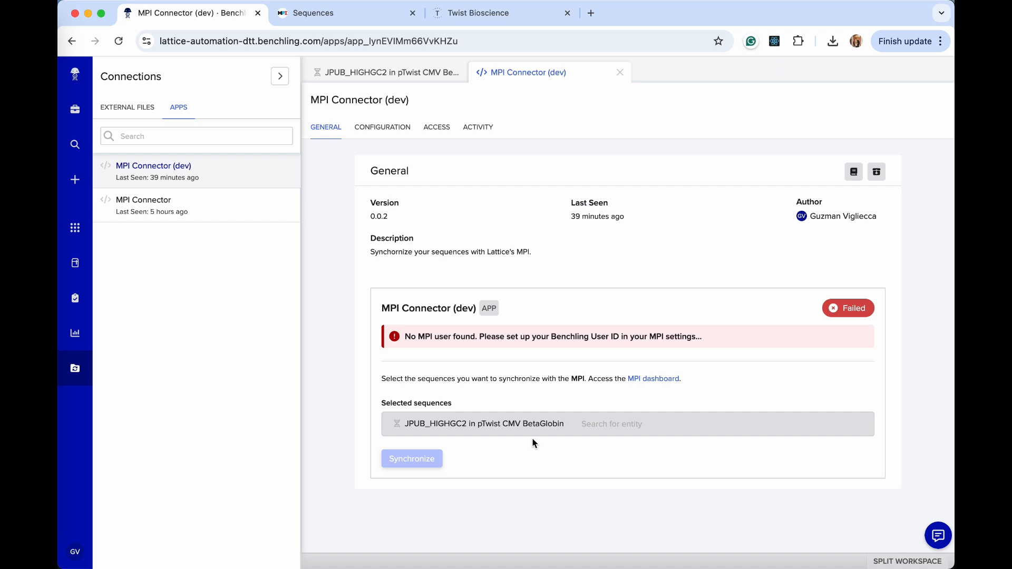
Step: Copy the Benchling User ID from the connector's setup instructions and open the linked MPI Resources Page
scroll(533, 443, "down", 1)
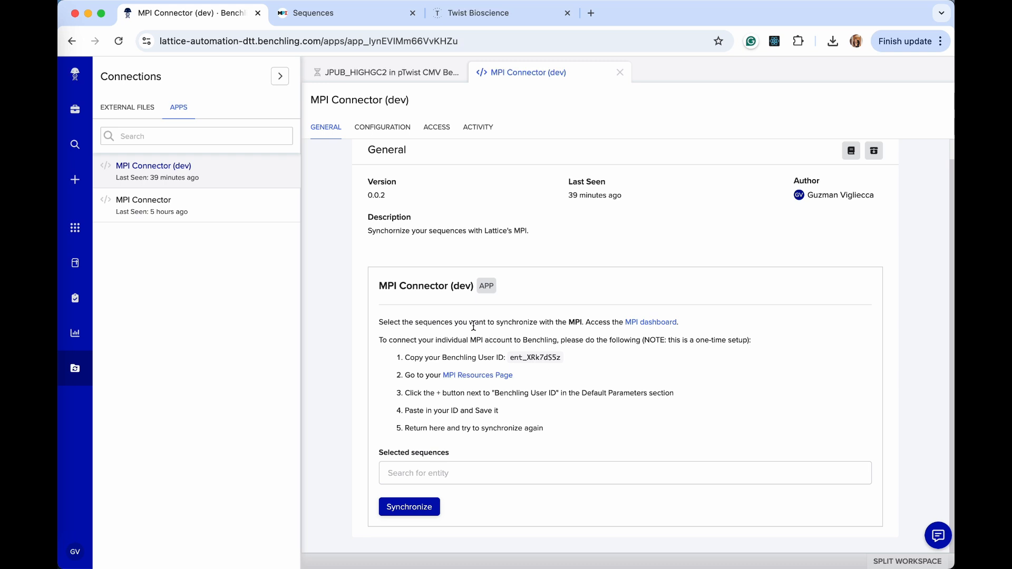
double_click(535, 357)
key("super+c")
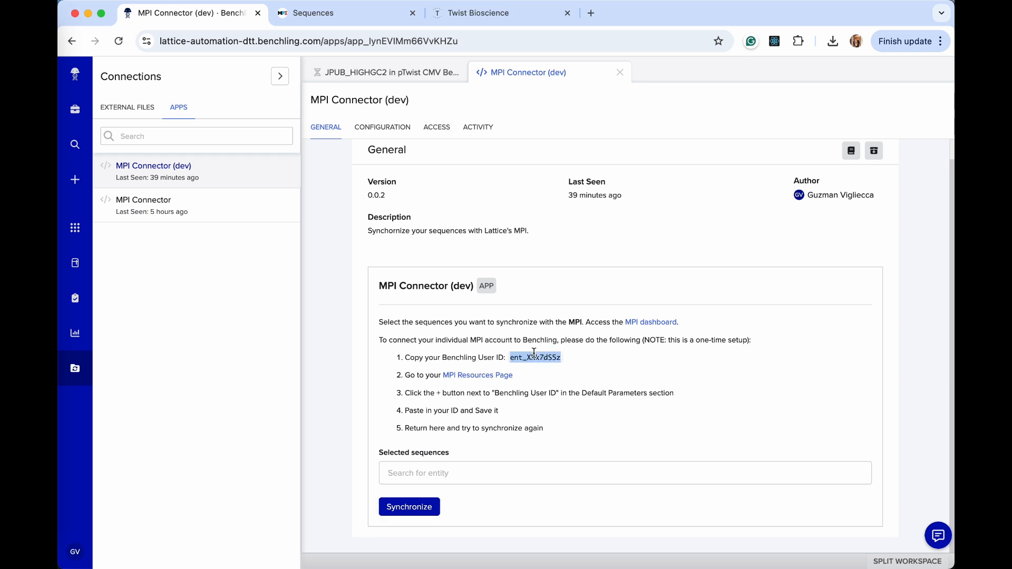
left_click(493, 376, "super")
left_click(331, 21)
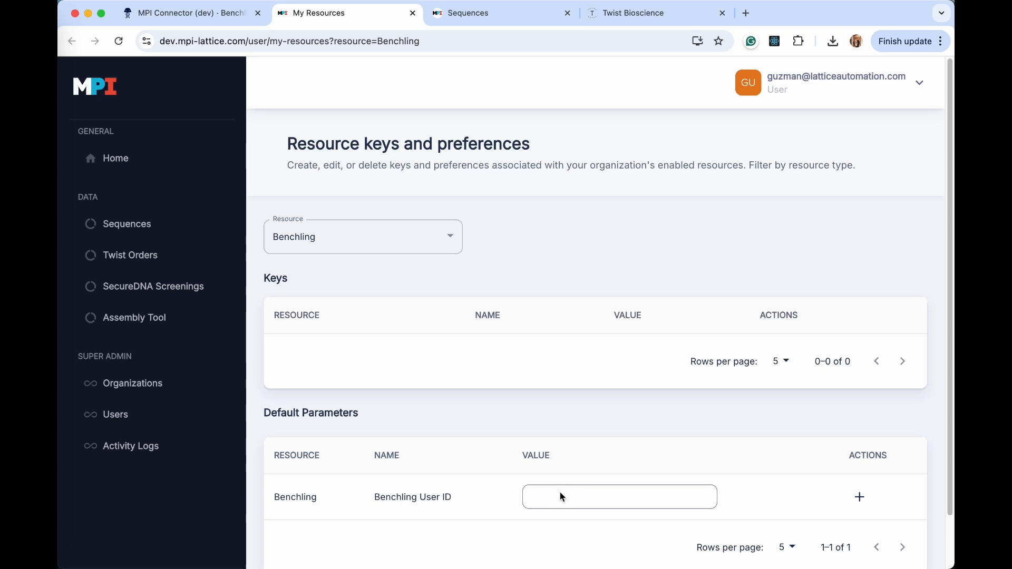
Step: Add the copied ID as the Benchling User ID default parameter, and save and confirm the preference
left_click(862, 498)
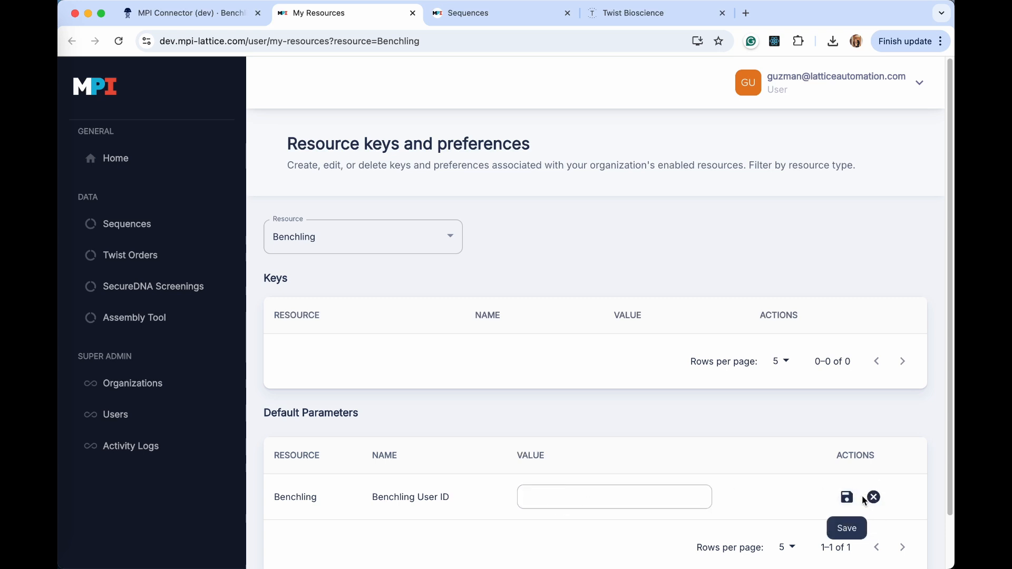
left_click(627, 496)
key("super+v")
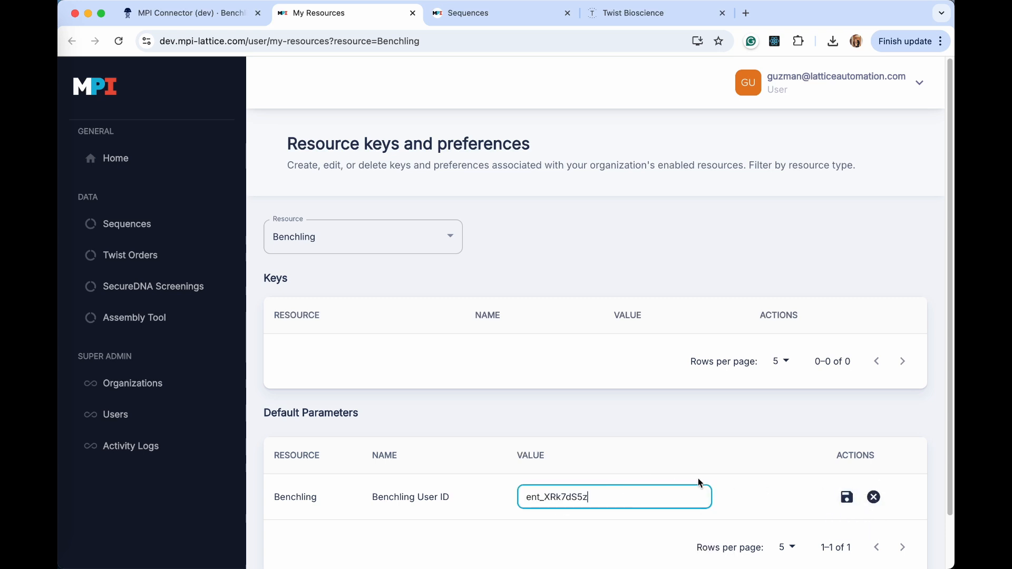
left_click(847, 498)
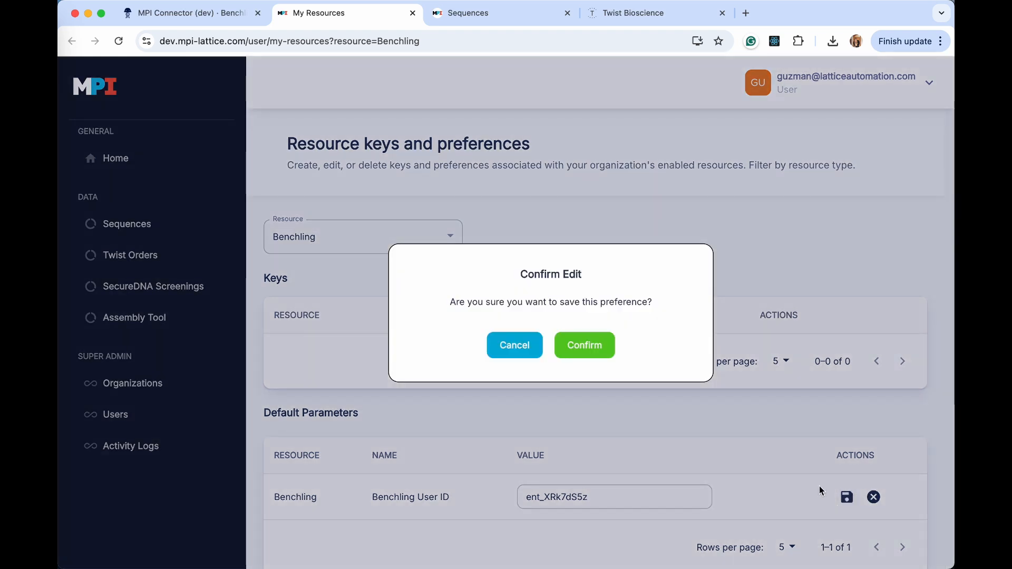
left_click(596, 352)
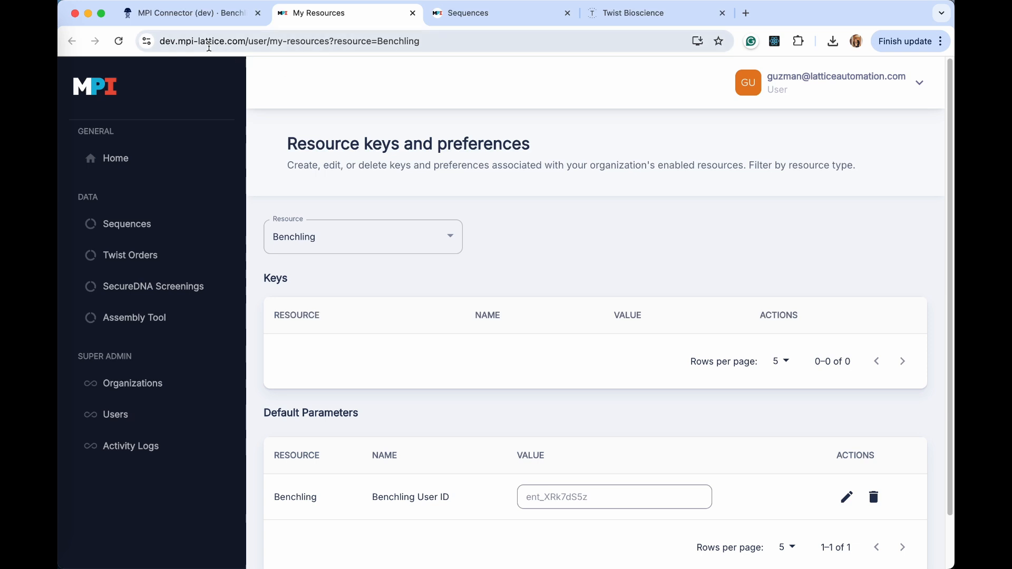
Step: In the Benchling connector, select JPUB_HIGHGC2 in pTwist CMV BetaGlobin and BetaGlobin2, TwistTestOpt2 in pT7_blank_Amp, and TwistTestOpt in pET-23(+)
left_click(190, 14)
left_click(407, 470)
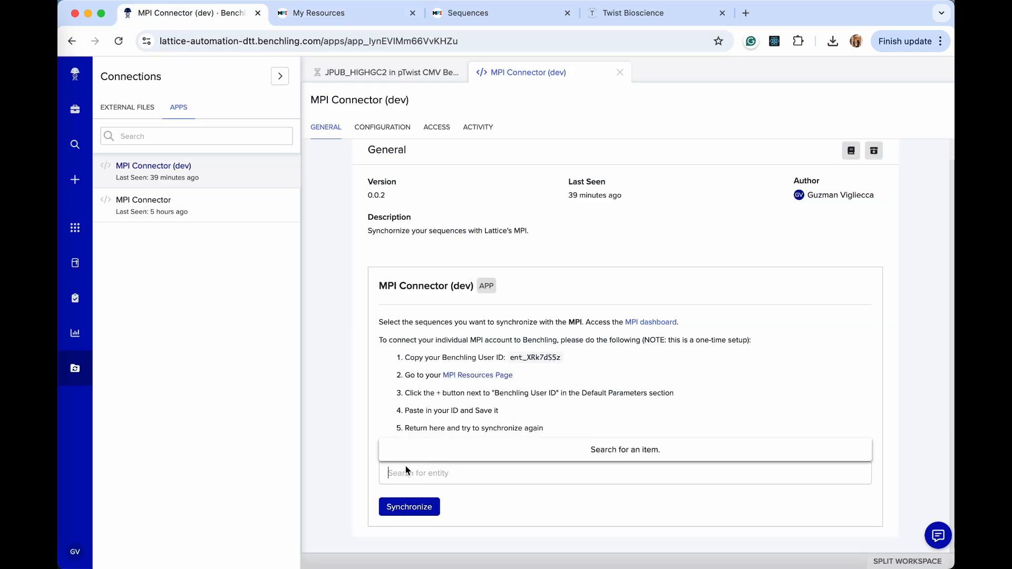
type("in")
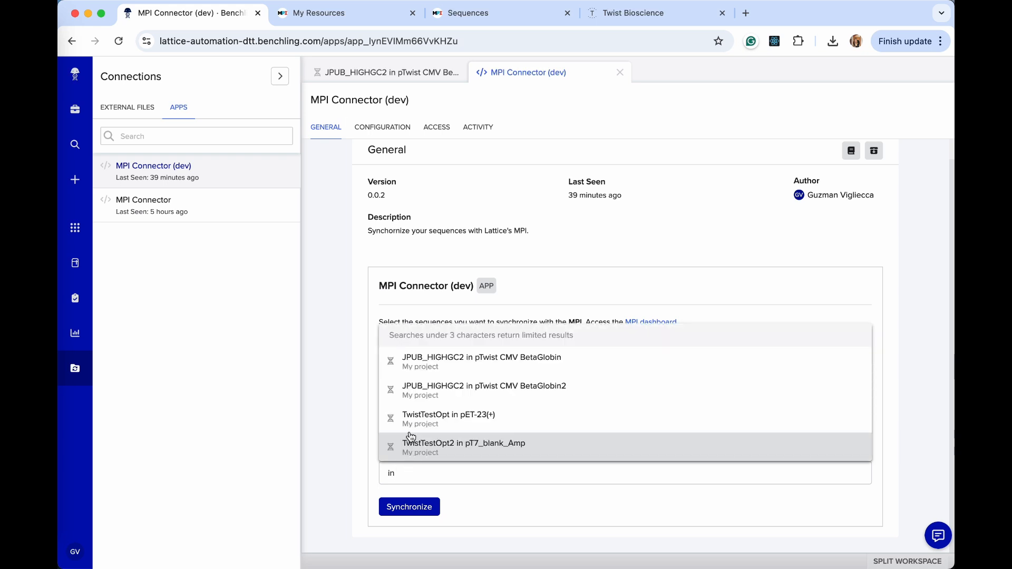
left_click(415, 371)
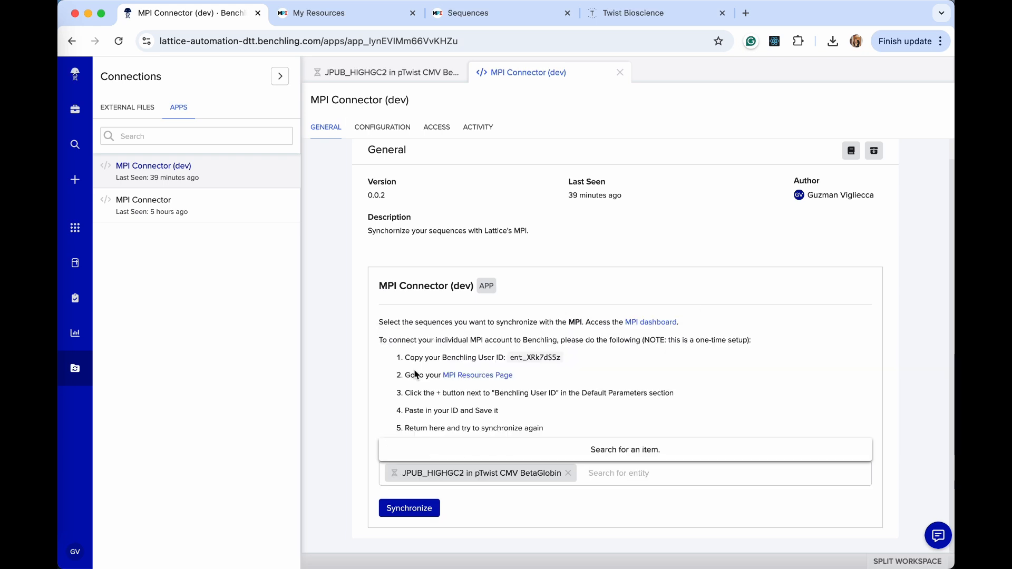
type("in")
left_click(440, 442)
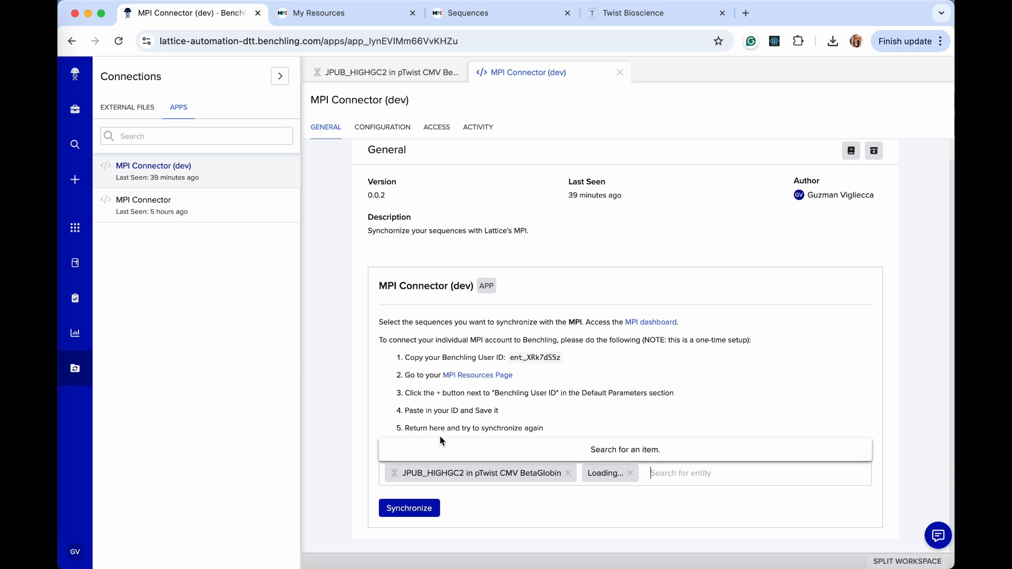
type("in")
left_click(438, 428)
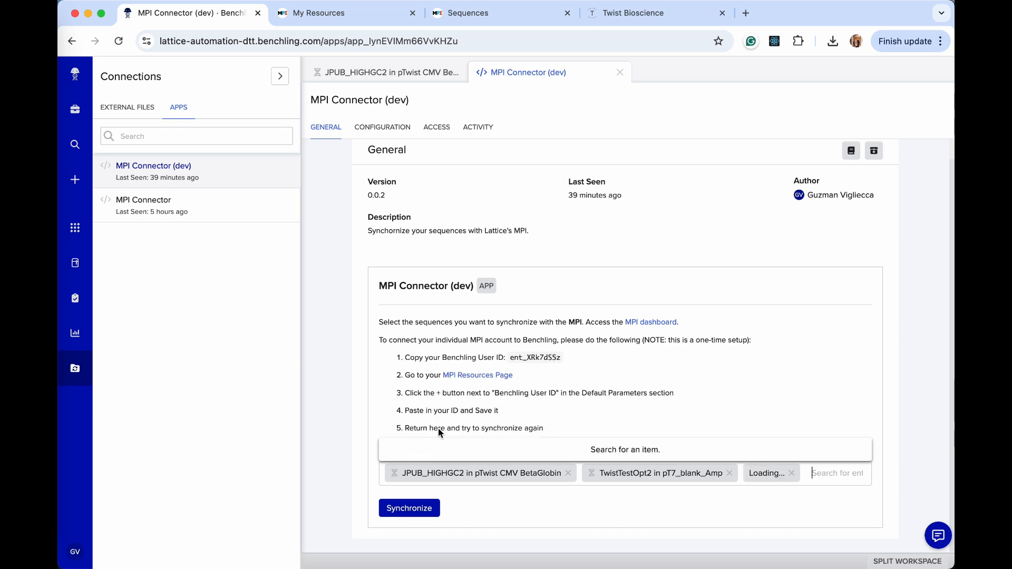
type("in")
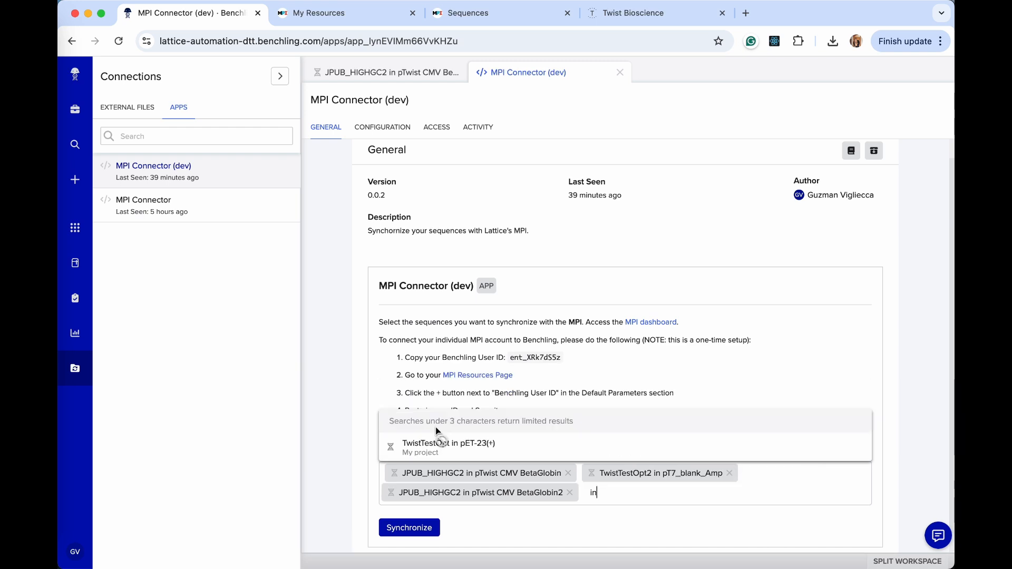
left_click(439, 443)
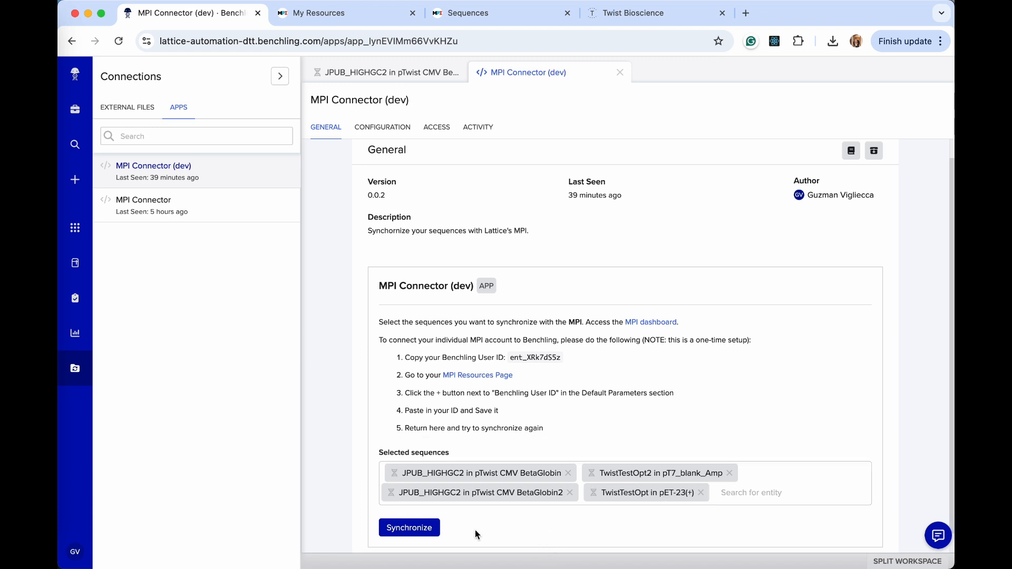
Step: Synchronize the selected sequences with the MPI and proceed with creating them there
left_click(432, 528)
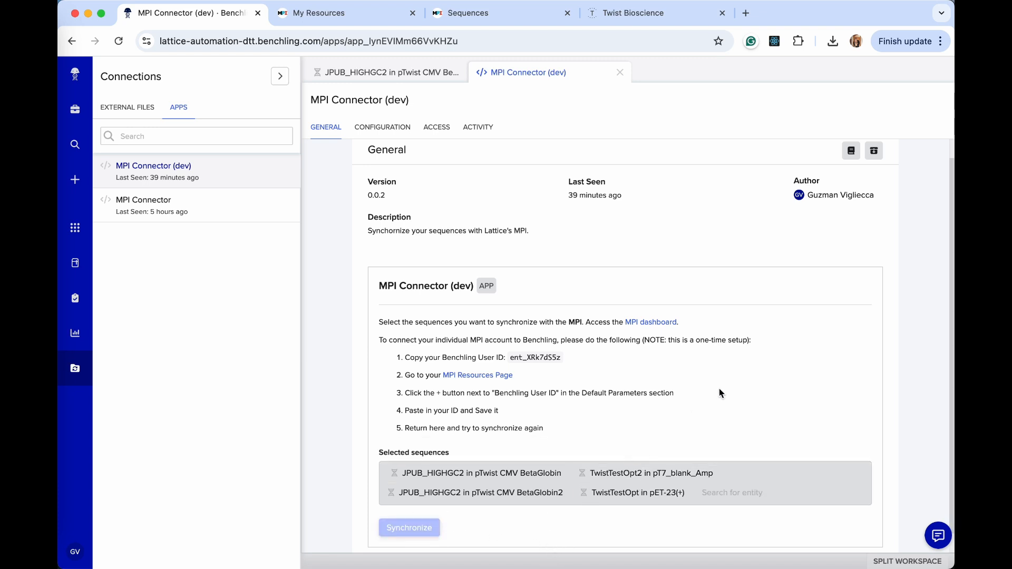
scroll(719, 388, "down", 1)
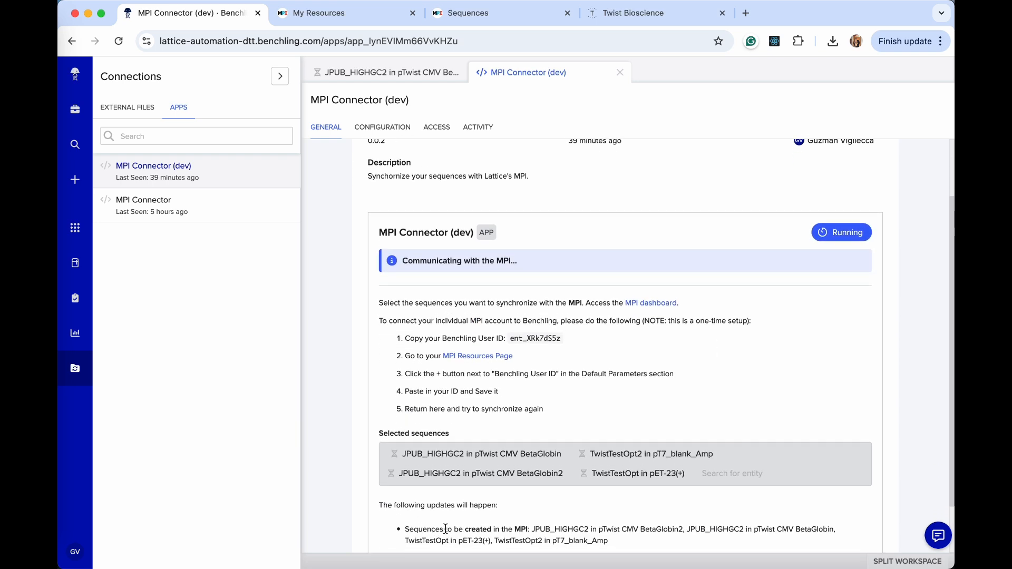
scroll(482, 532, "down", 1)
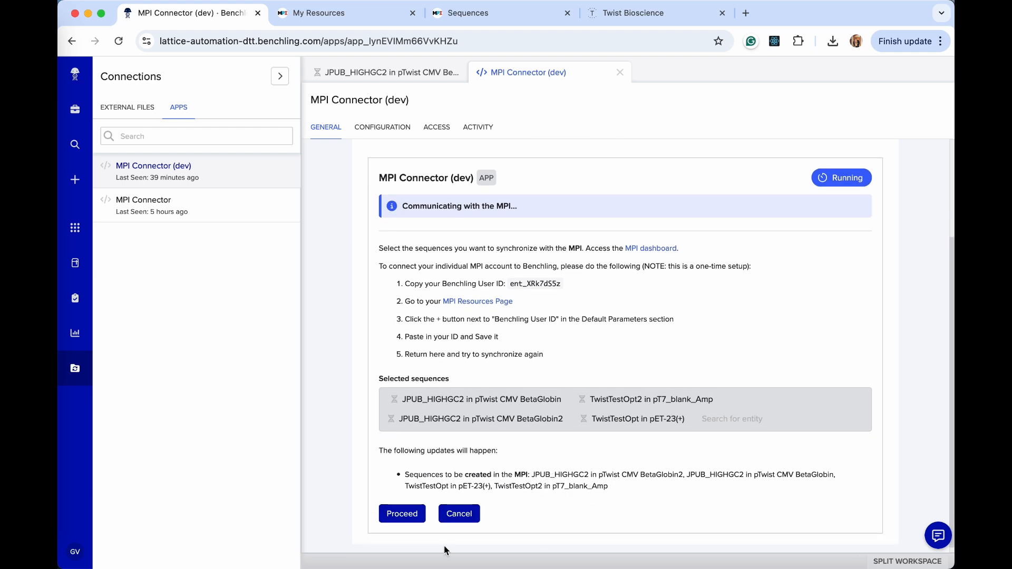
left_click(403, 514)
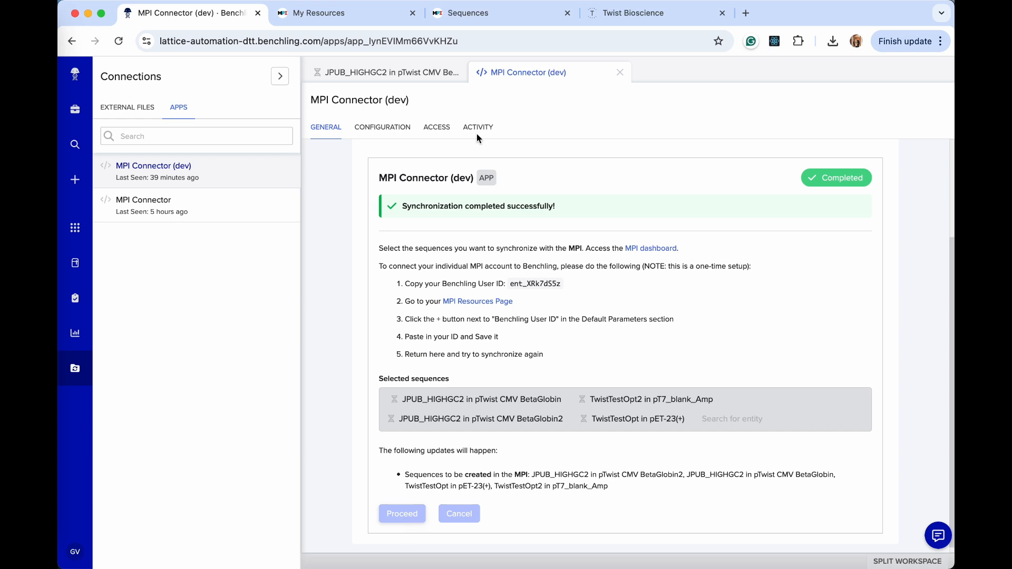
Step: Switch to the MPI dashboard's Sequences page and refresh the list
left_click(454, 20)
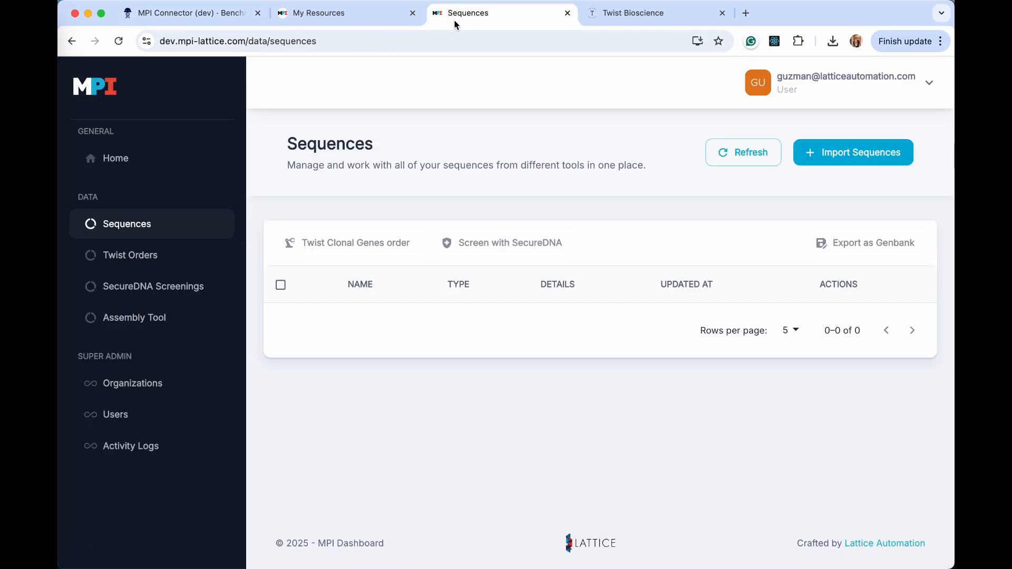
left_click(713, 153)
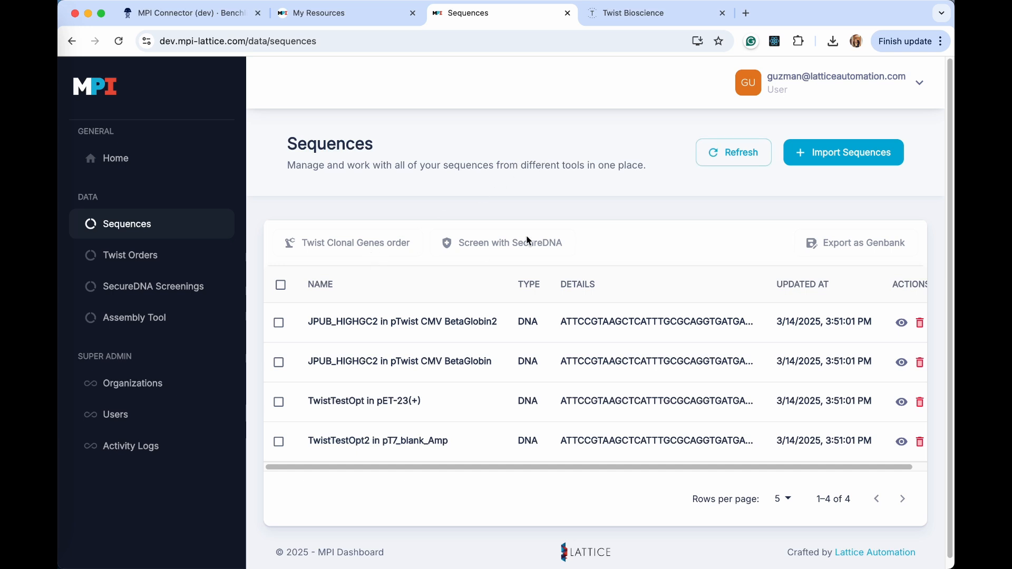
Step: Filter My Resources by Twist to review its keys and default parameters, and return to the Sequences list
left_click(866, 91)
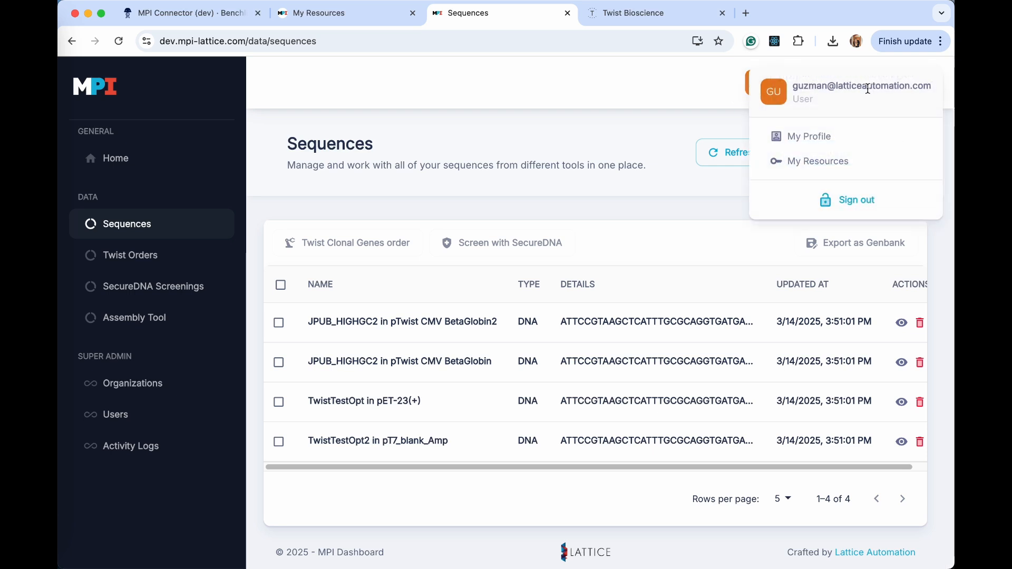
left_click(845, 163)
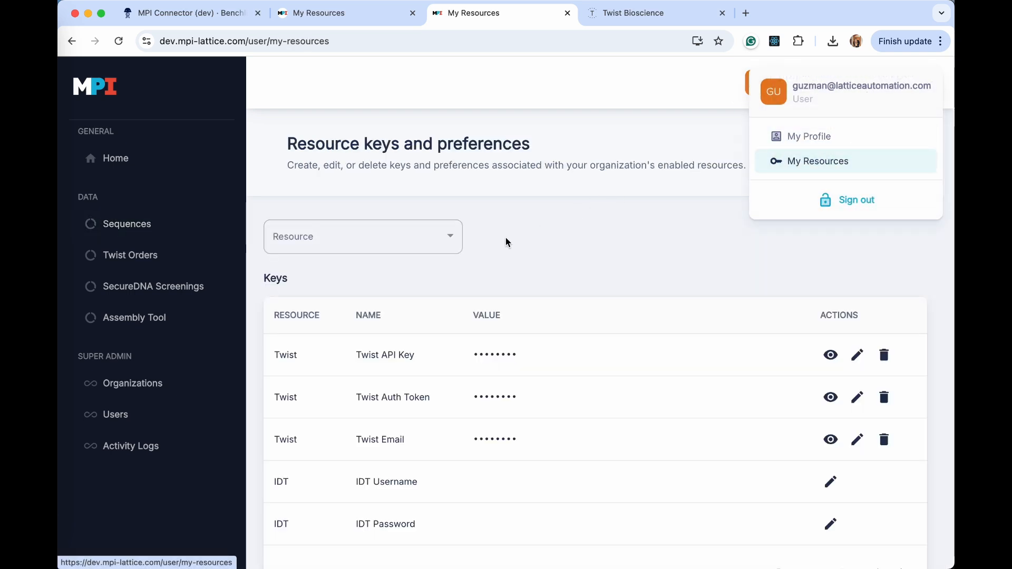
left_click(448, 236)
left_click(447, 234)
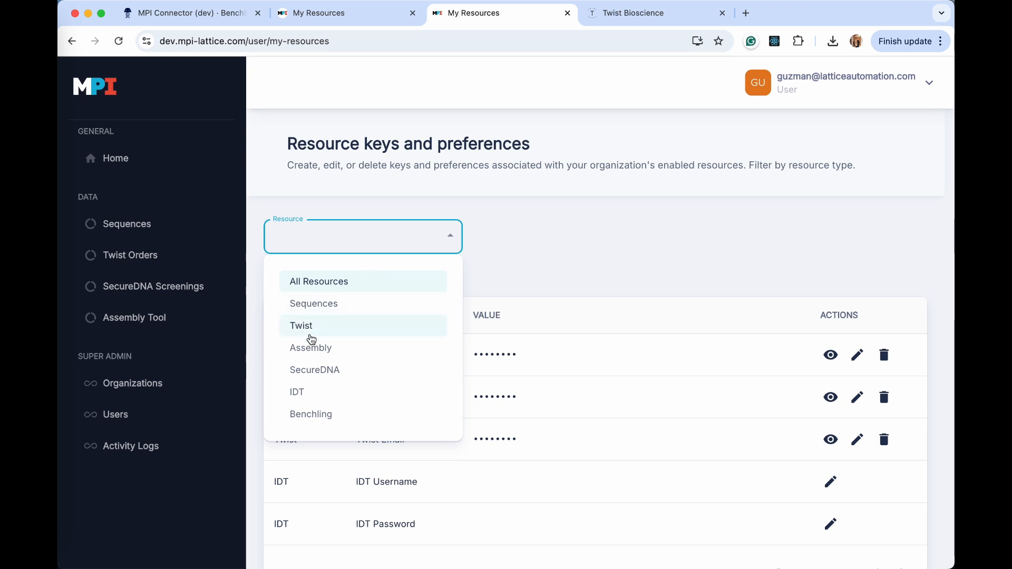
left_click(311, 328)
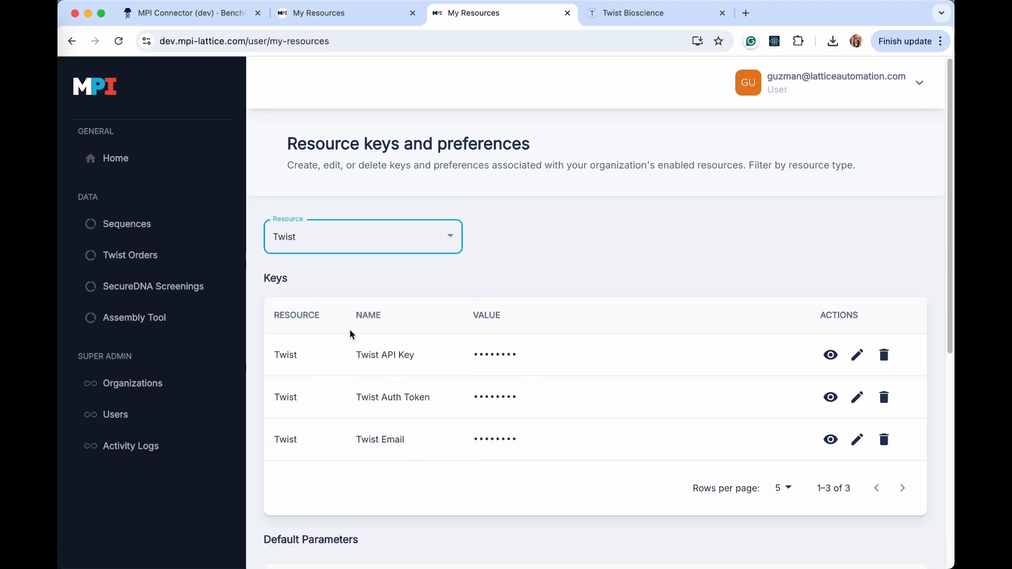
scroll(517, 320, "down", 1)
scroll(517, 320, "down", 7)
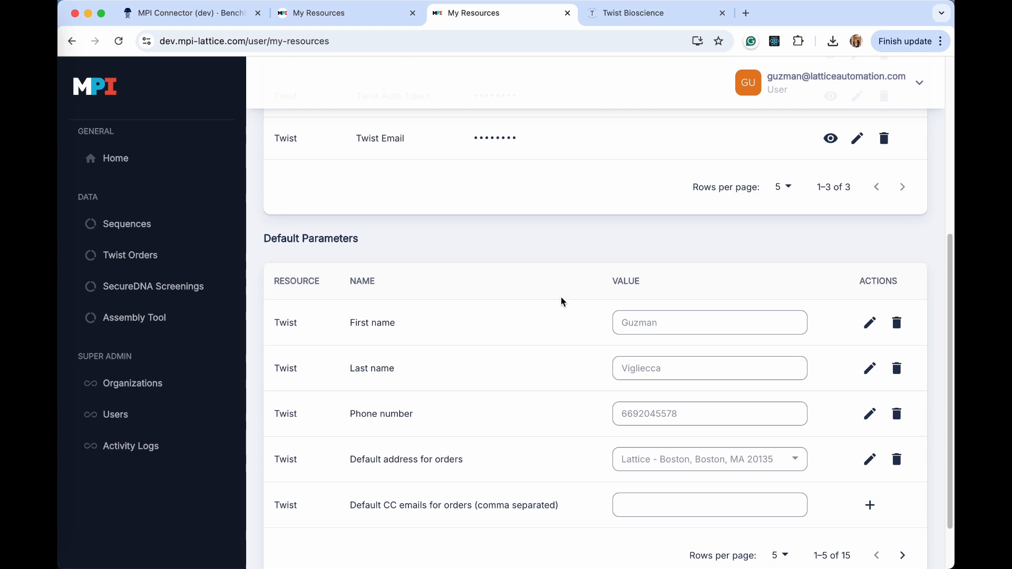
left_click(176, 221)
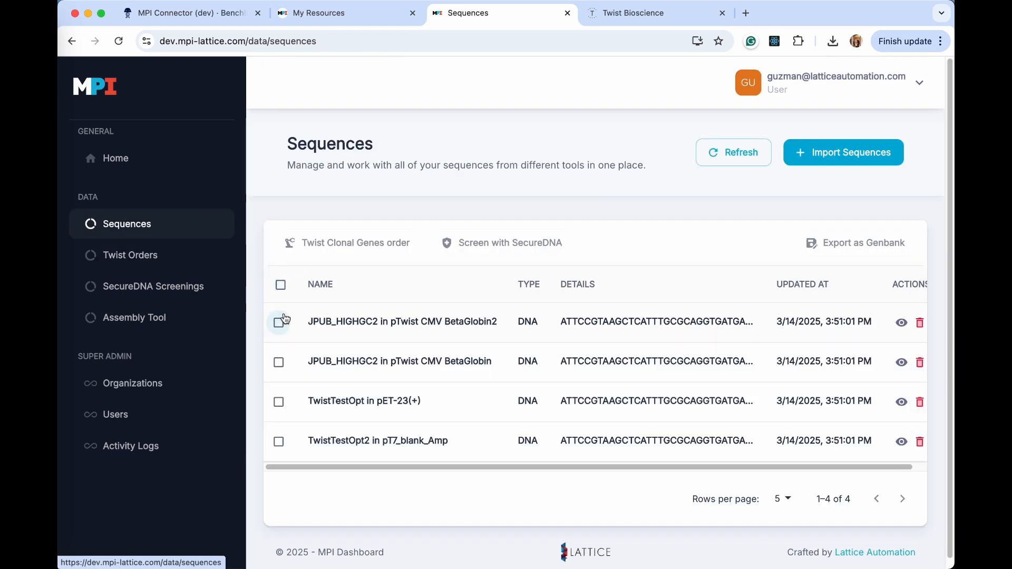
Step: Select all four sequences and start a Twist Clonal Genes order for them
left_click(280, 286)
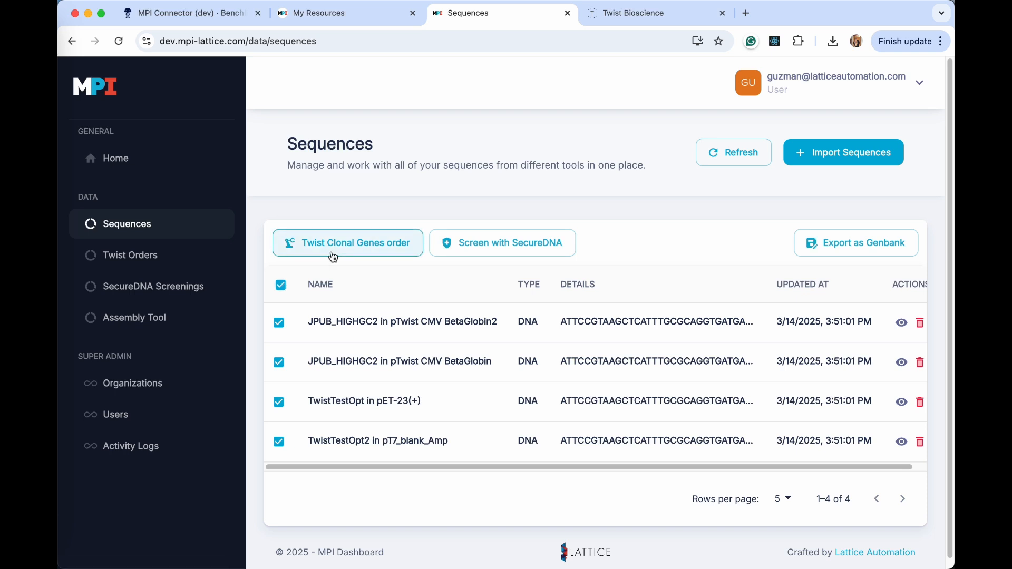
left_click(332, 255)
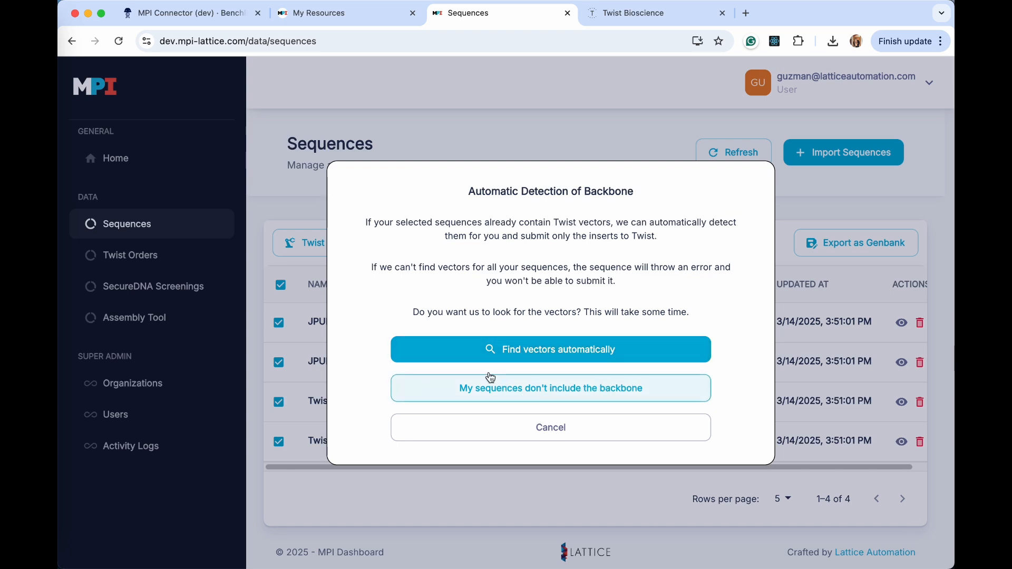
Step: Switch to Benchling and examine the vector backbone on the plasmid map of JPUB_HIGHGC2 in pTwist CMV BetaGlobin
left_click(174, 15)
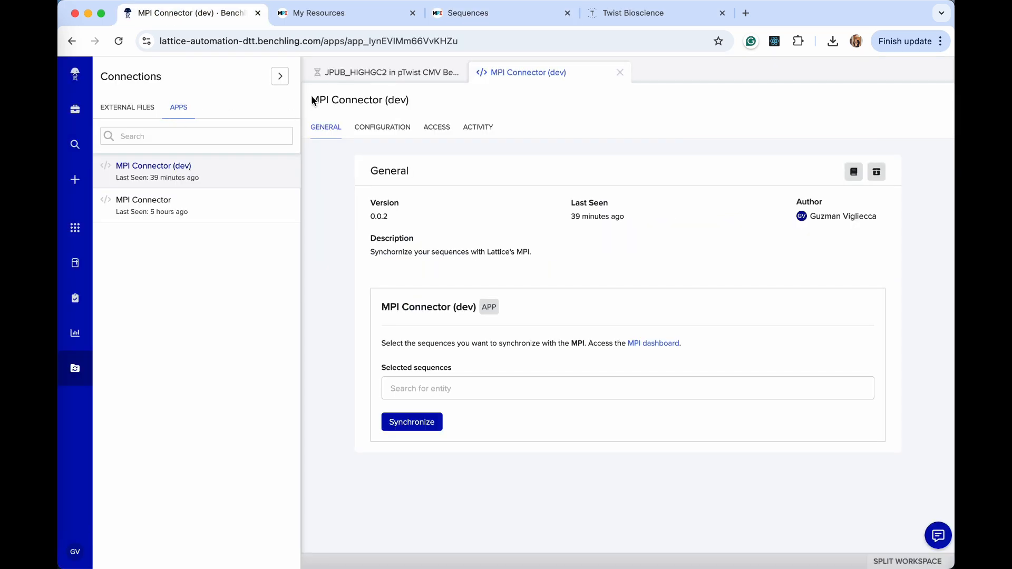
left_click(349, 74)
left_click(732, 380)
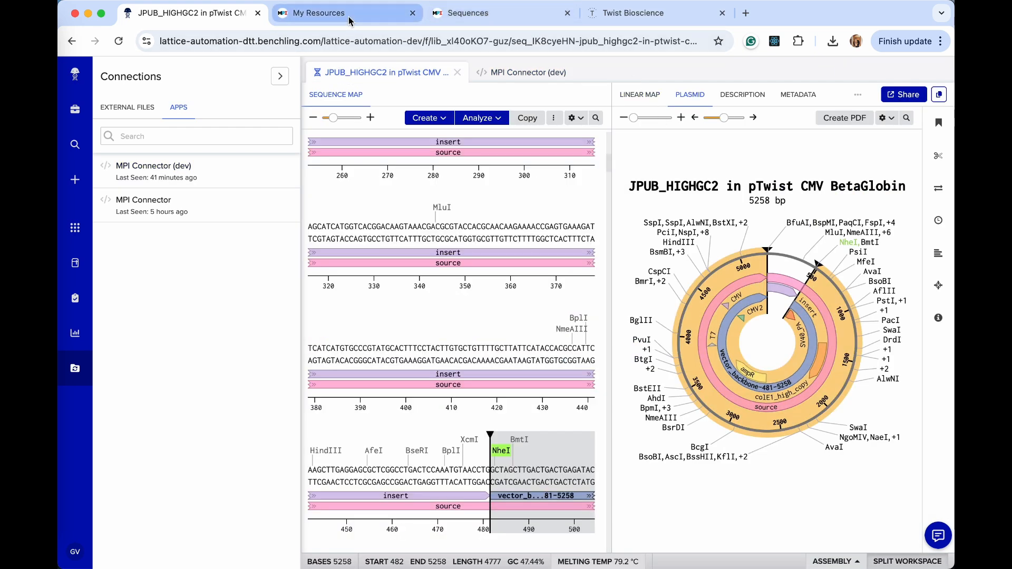
Step: Return to the MPI dashboard and have the Twist vectors found automatically for the selected sequences
left_click(447, 20)
left_click(531, 363)
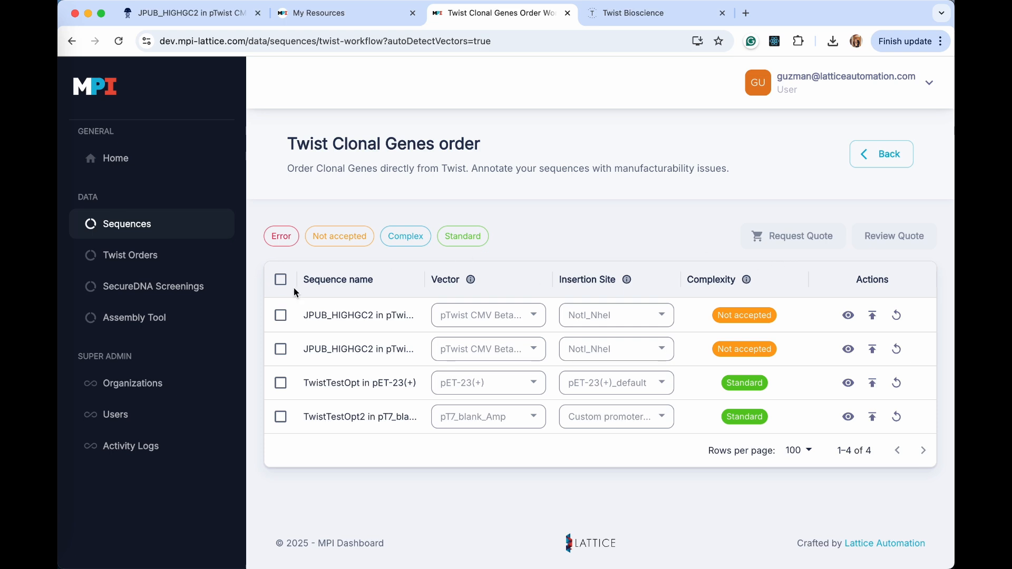
Step: Select only TwistTestOpt in pET-23(+) and TwistTestOpt2 in pT7_blank_Amp in the order, and clear the selection
left_click(280, 279)
left_click(284, 320)
left_click(281, 349)
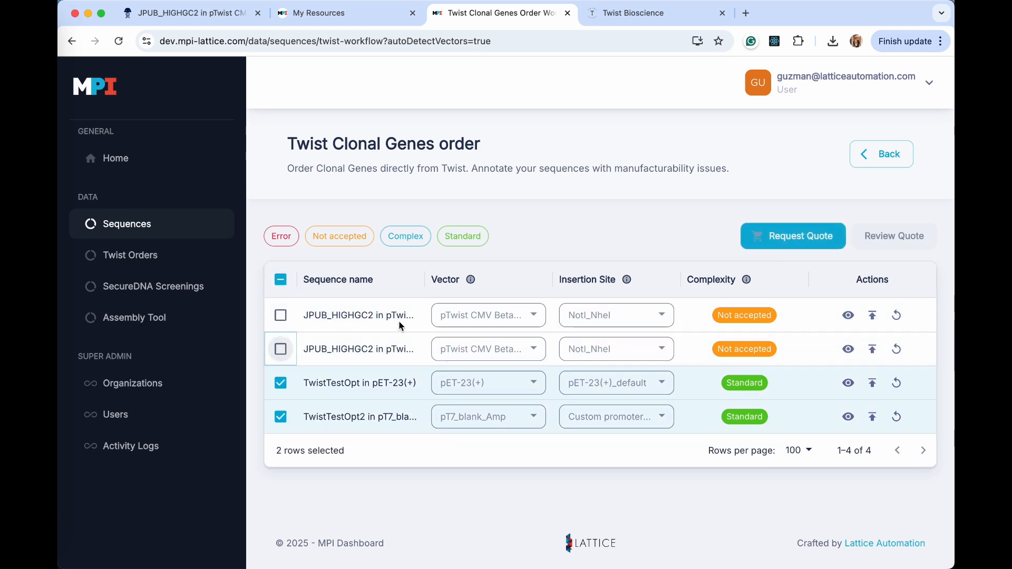
left_click(281, 280)
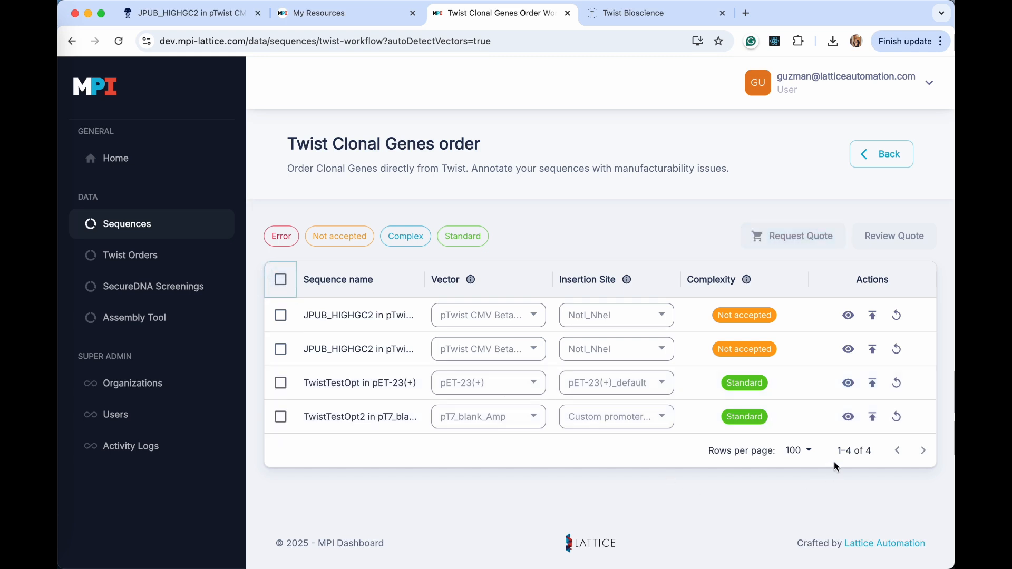
Step: Examine the Twist issues on the detected inserts of the two JPUB_HIGHGC2 sequences
left_click(850, 316)
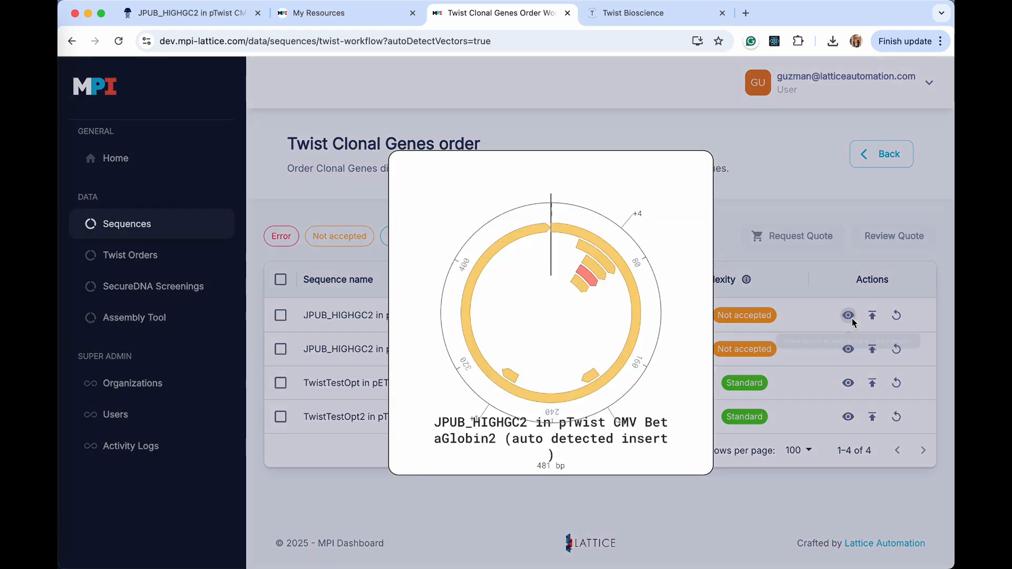
mouse_move(638, 220)
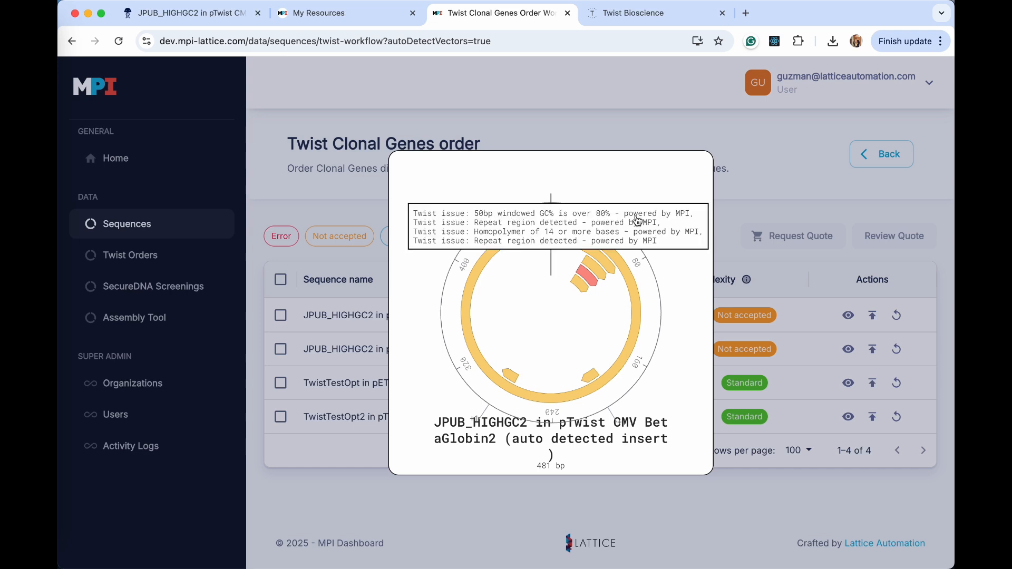
left_click(814, 475)
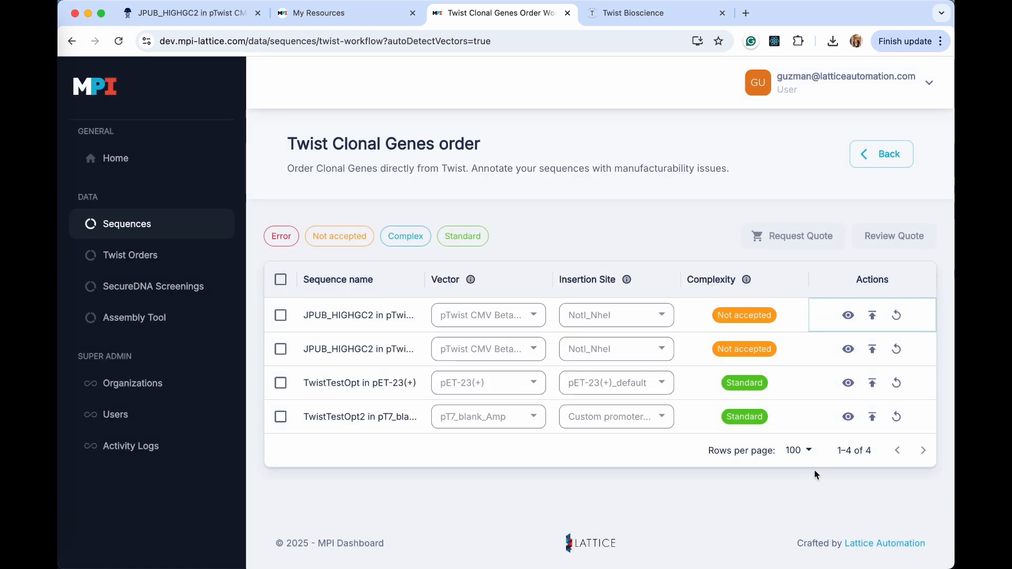
left_click(846, 350)
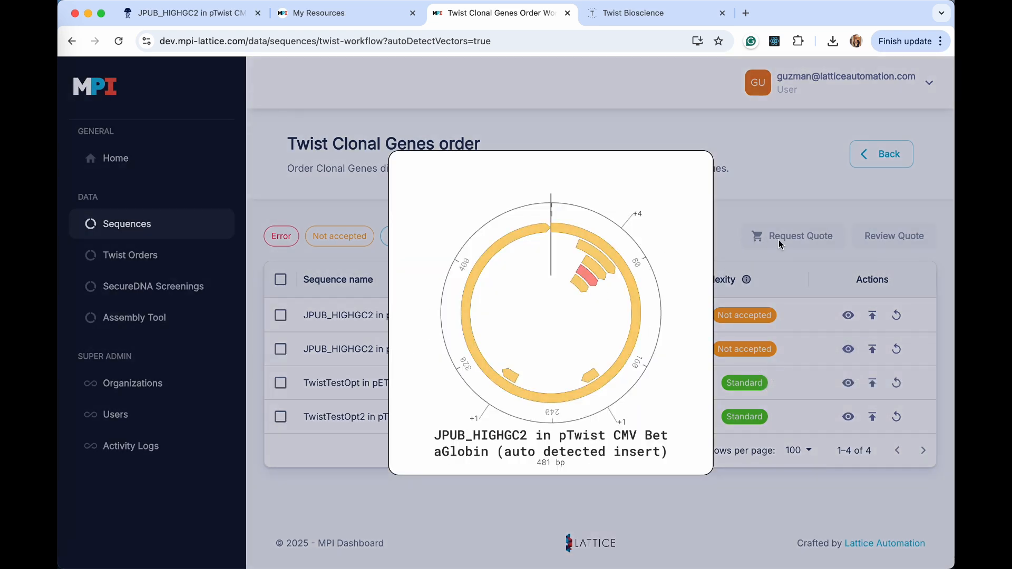
left_click(805, 252)
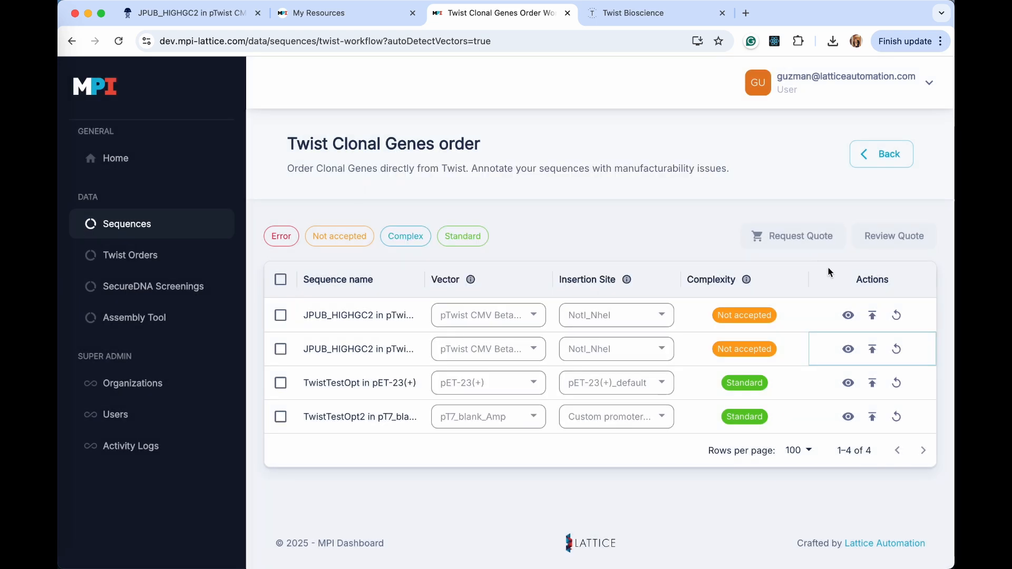
Step: Add the Twist issues as annotations to both JPUB_HIGHGC2 sequences
left_click(873, 318)
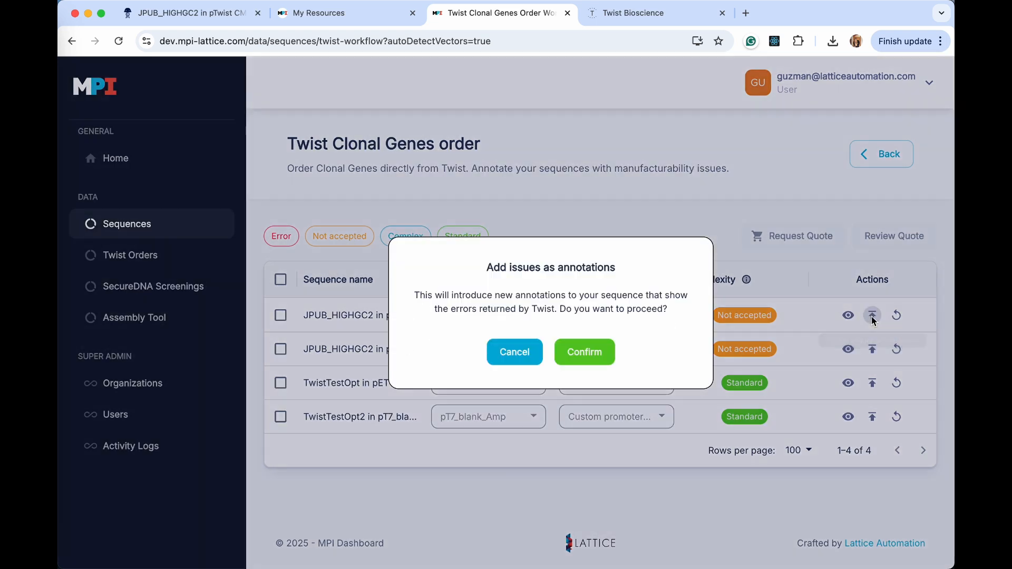
left_click(612, 353)
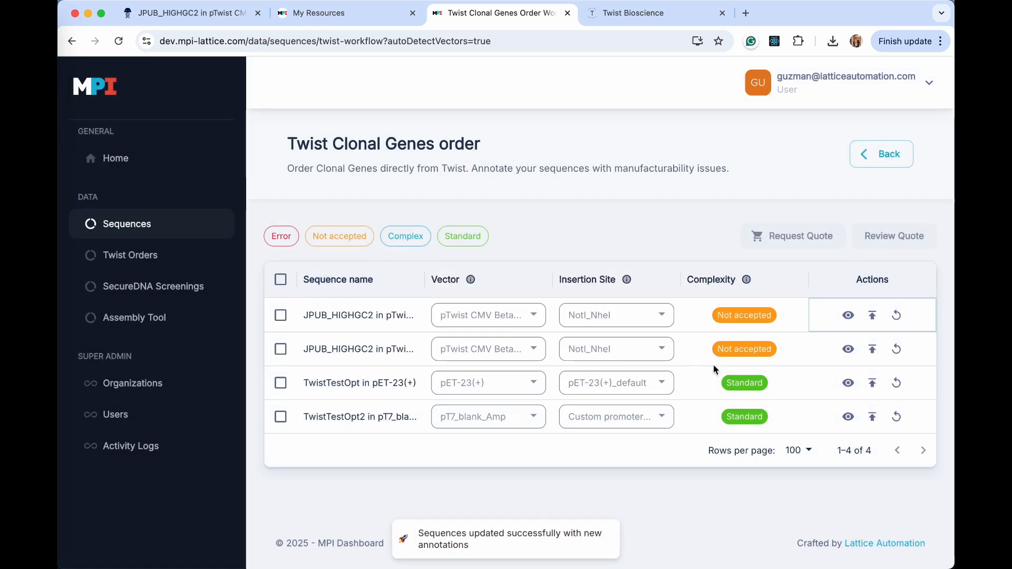
left_click(873, 351)
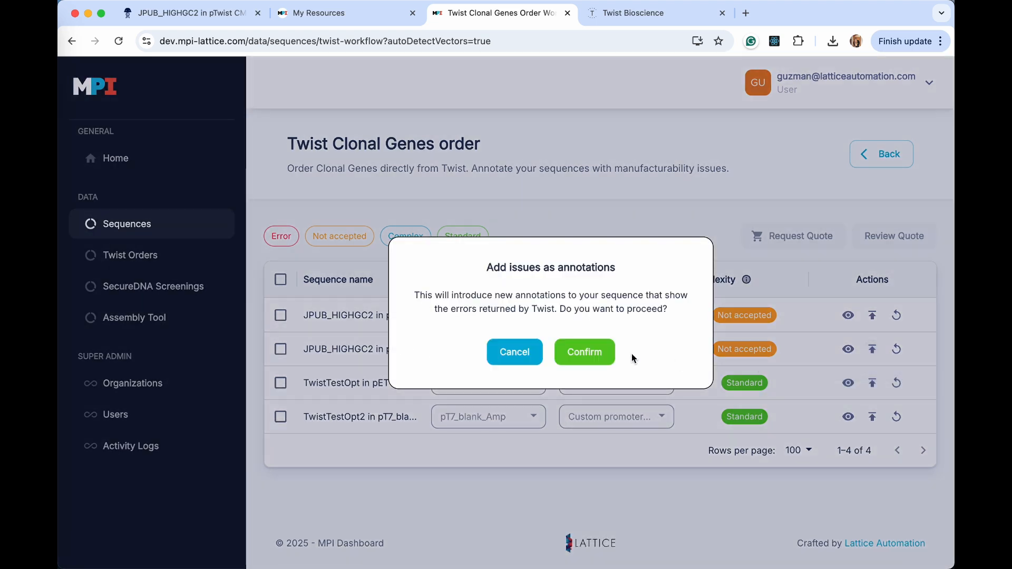
left_click(614, 353)
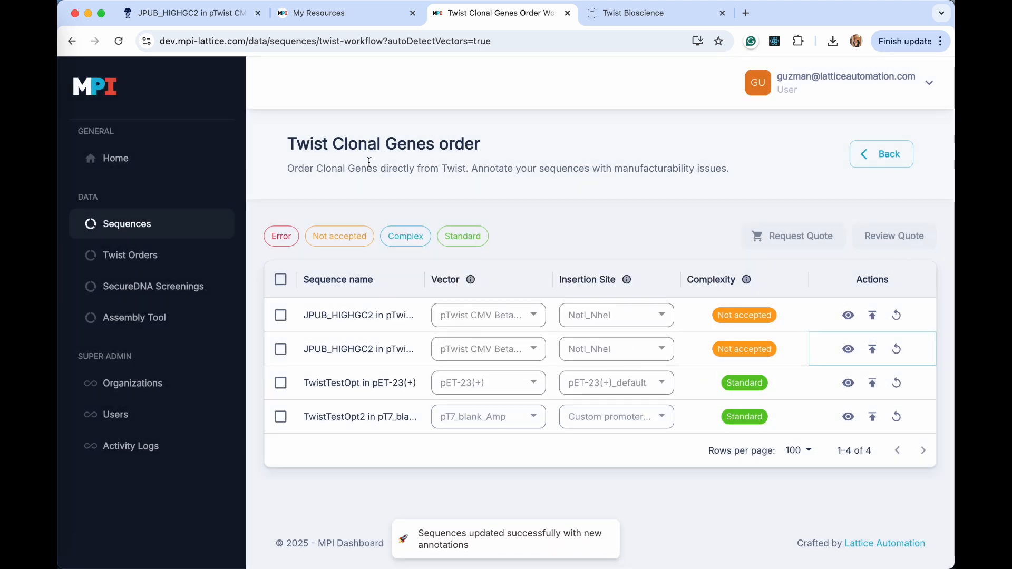
Step: In the Benchling MPI Connector (dev), synchronize JPUB_HIGHGC2 in pTwist CMV BetaGlobin2 and BetaGlobin and proceed with replacing them in Benchling
left_click(224, 21)
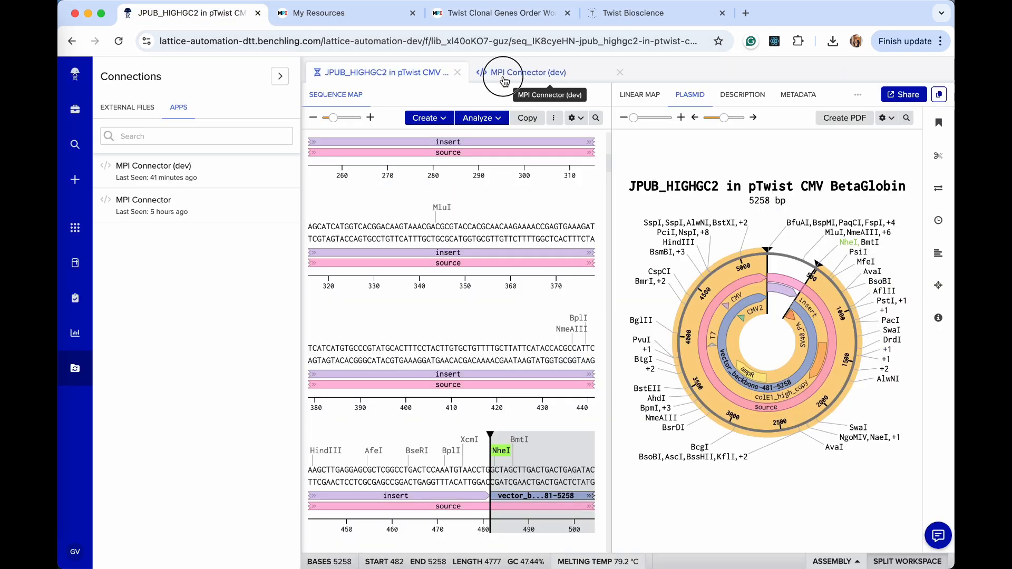
left_click(501, 83)
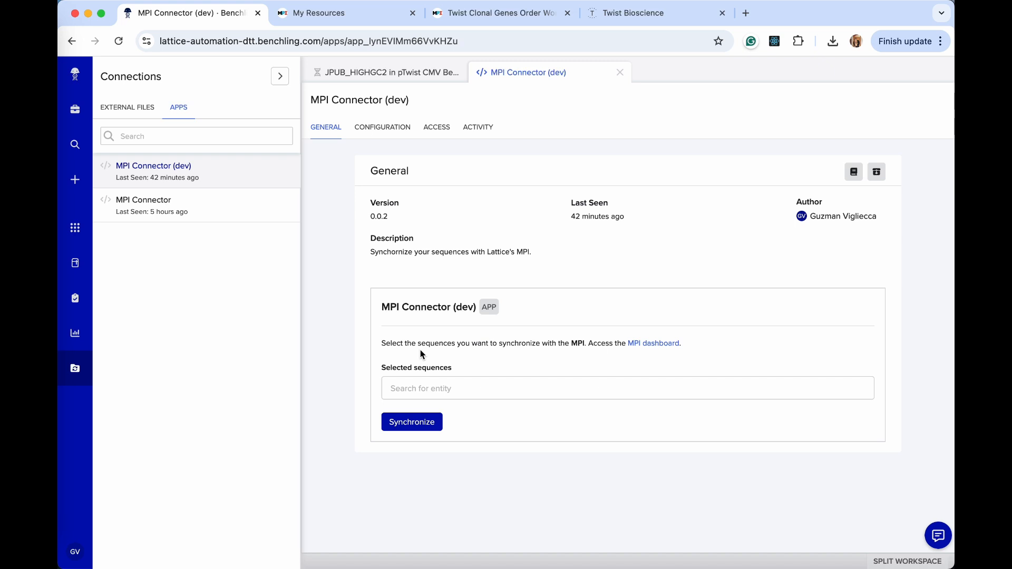
left_click(430, 386)
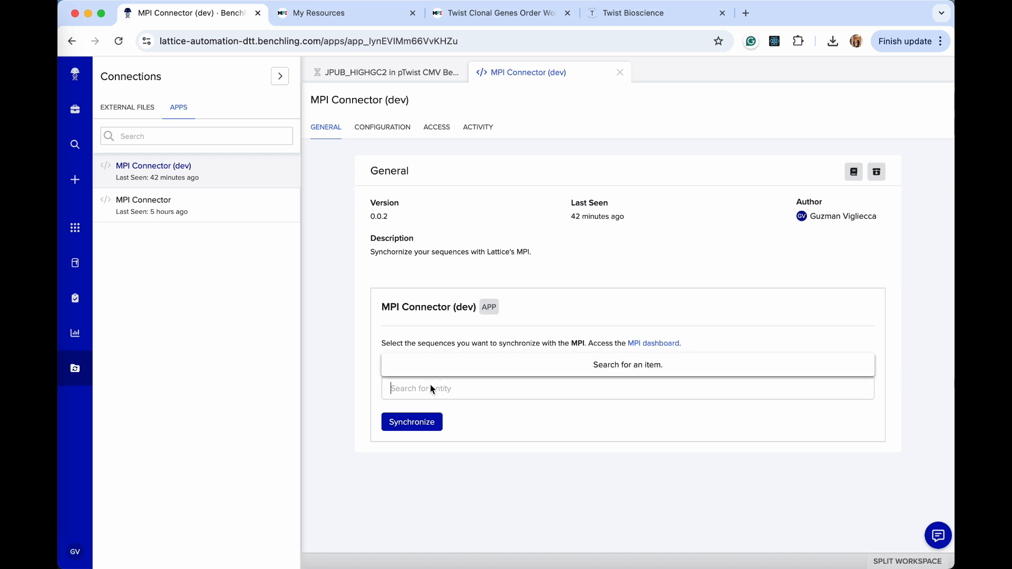
type("in")
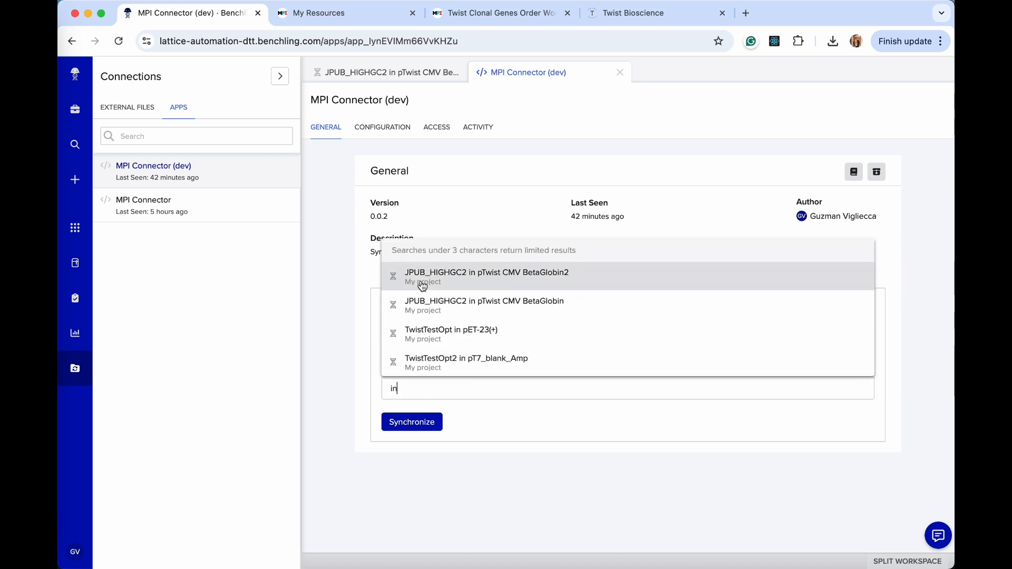
left_click(420, 278)
type("in")
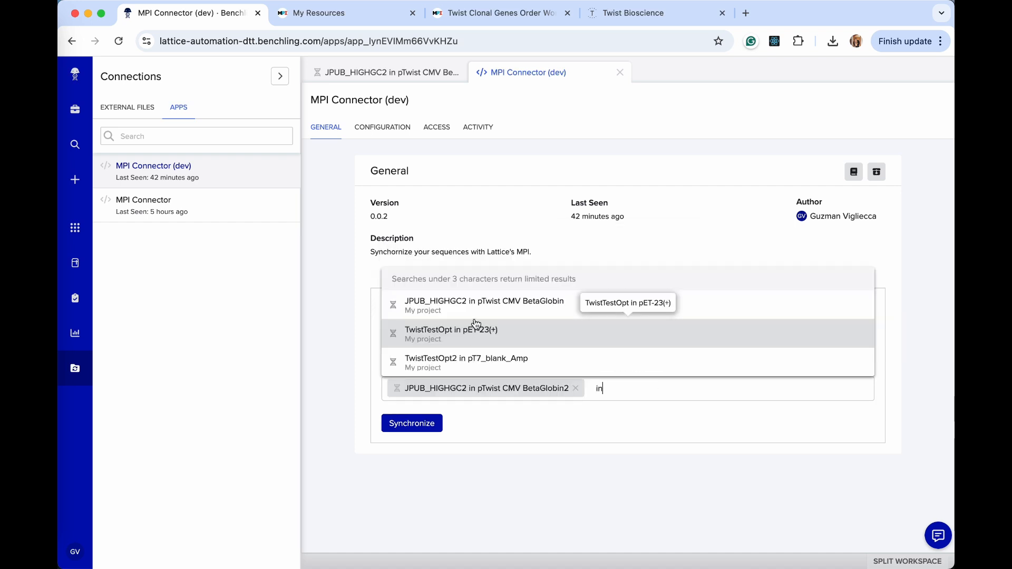
left_click(476, 315)
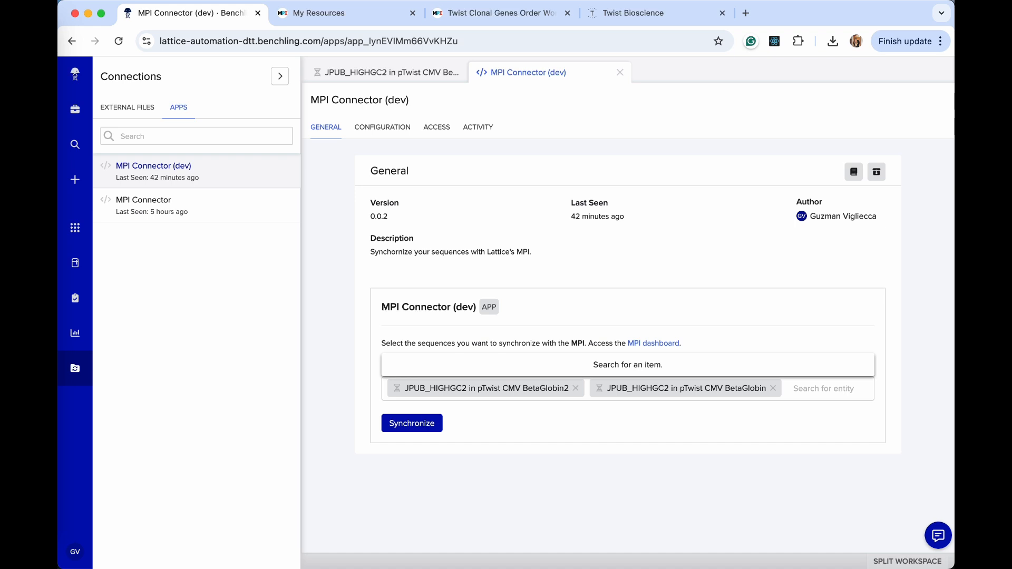
left_click(425, 422)
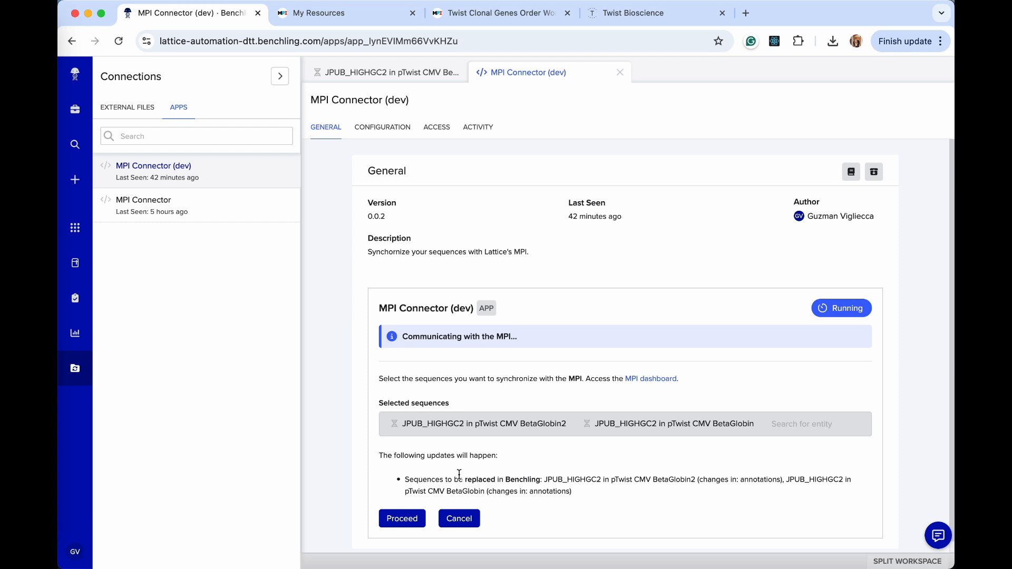
left_click(412, 521)
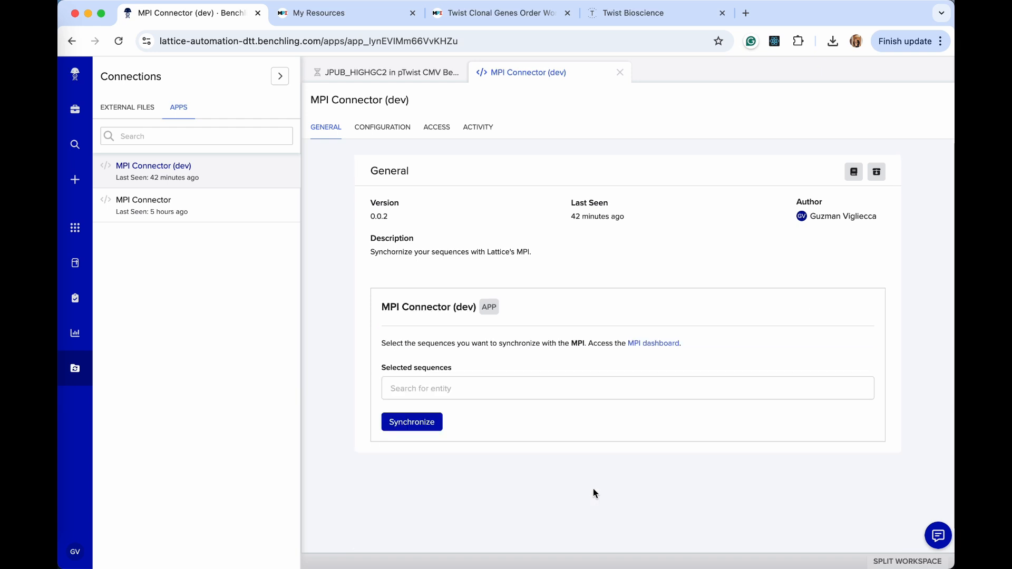
Step: Open JPUB_HIGHGC2 in pTwist CMV BetaGlobin from the Guz folder and reload the page to load its new annotations
left_click(78, 117)
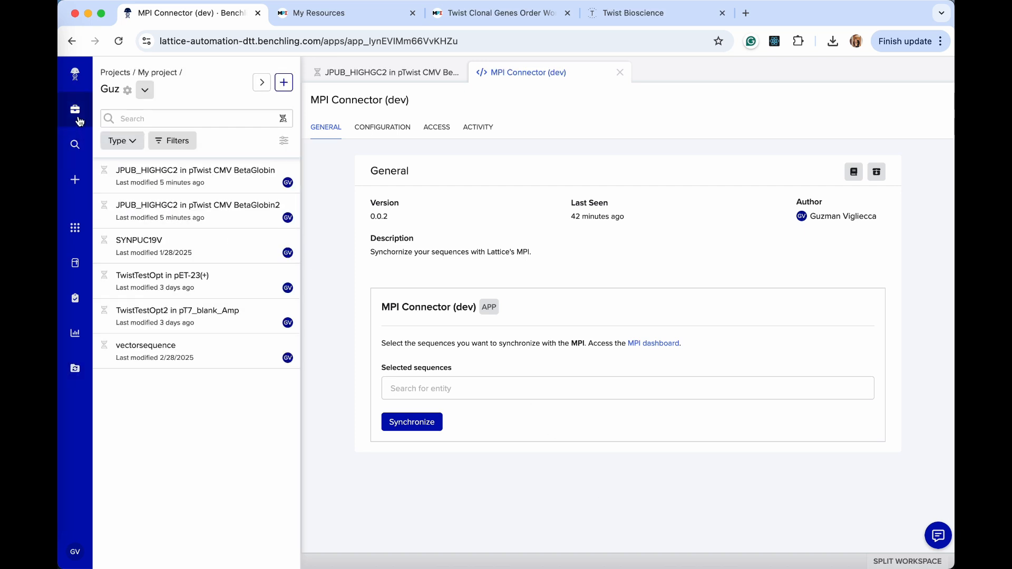
left_click(162, 182)
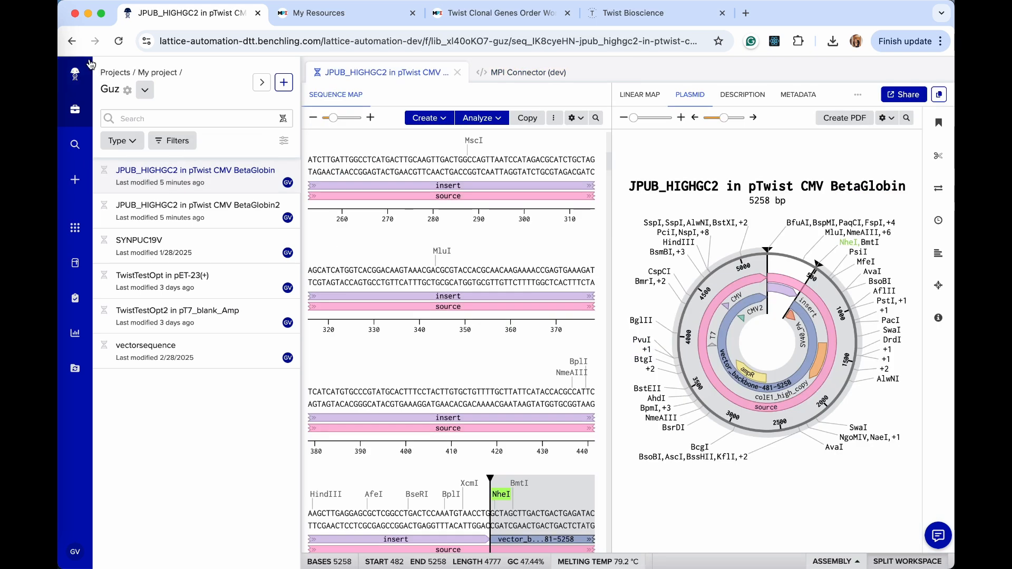
left_click(116, 46)
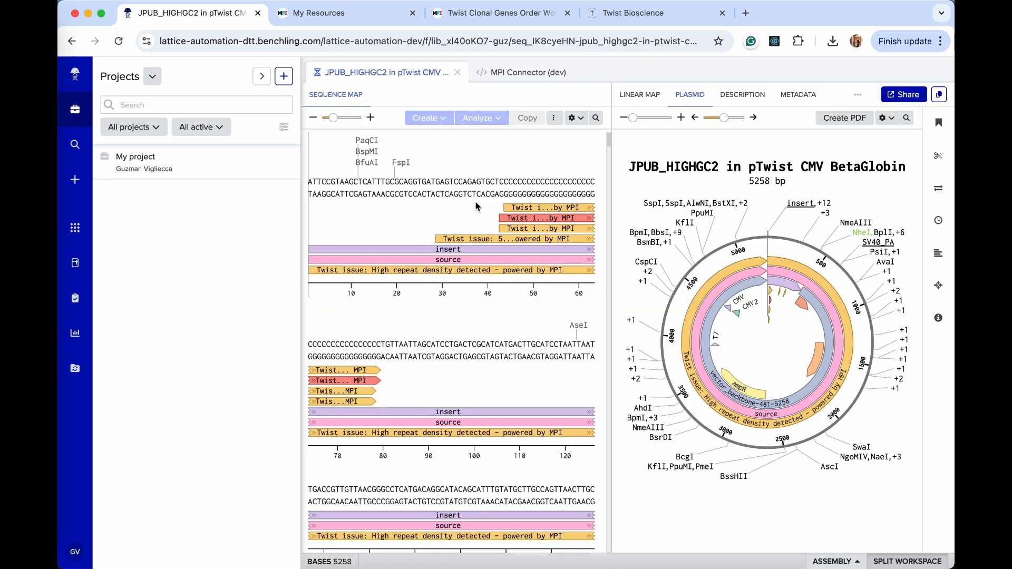
Step: Delete the 37 bases starting at position 43 under the red Twist issue annotation in JPUB_HIGHGC2 in pTwist CMV BetaGlobin
left_click(522, 220)
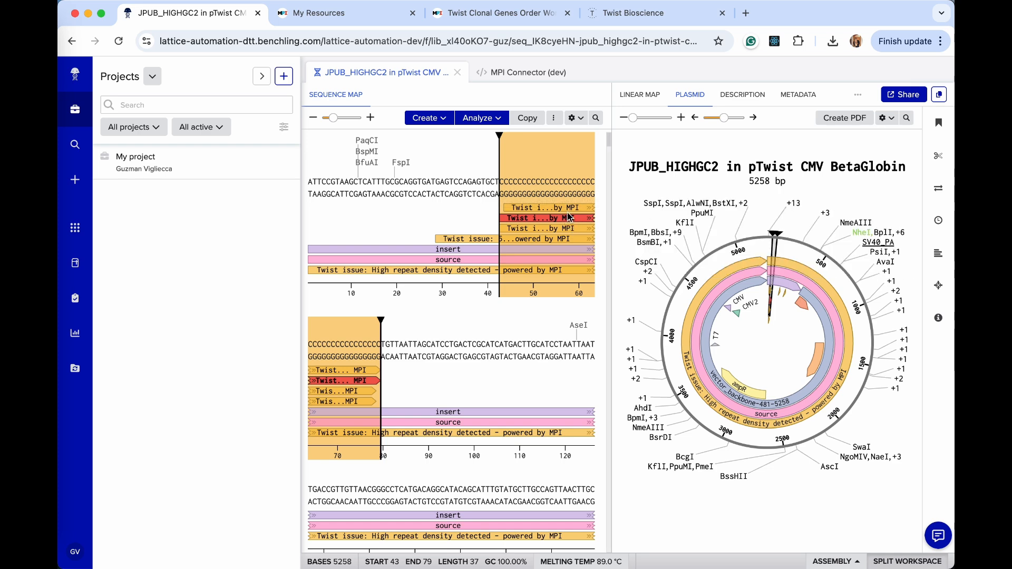
key("BackSpace")
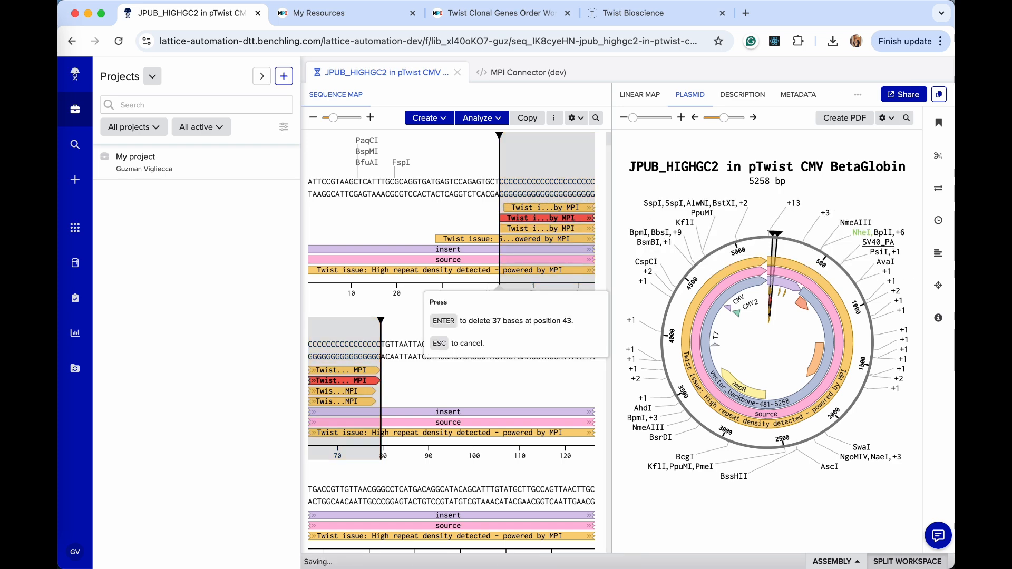
key("Return")
Step: Open JPUB_HIGHGC2 in pTwist CMV BetaGlobin2 from the Guz folder and delete bases 43 to 79 under its red Twist issue annotation
left_click(138, 169)
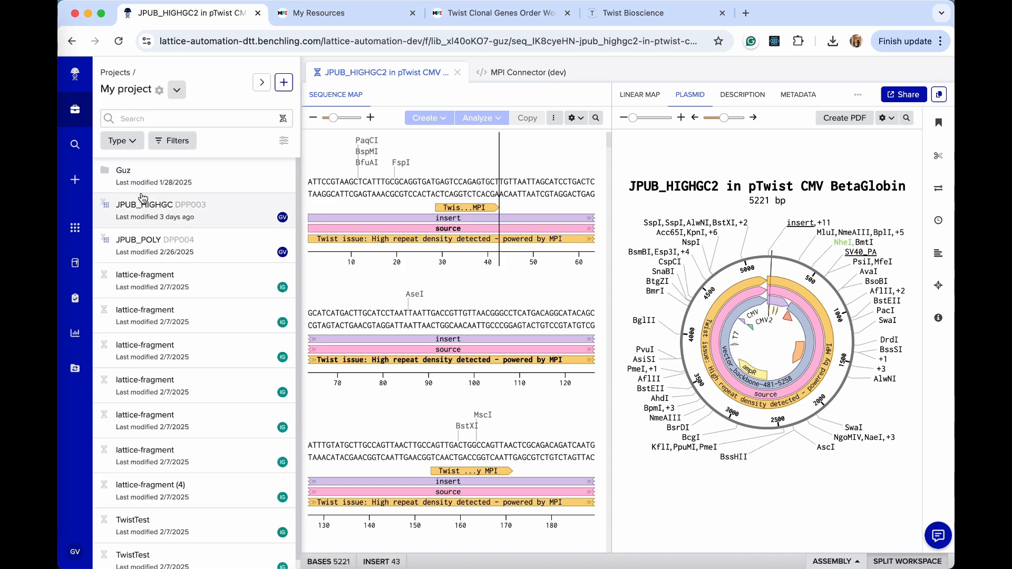
left_click(145, 185)
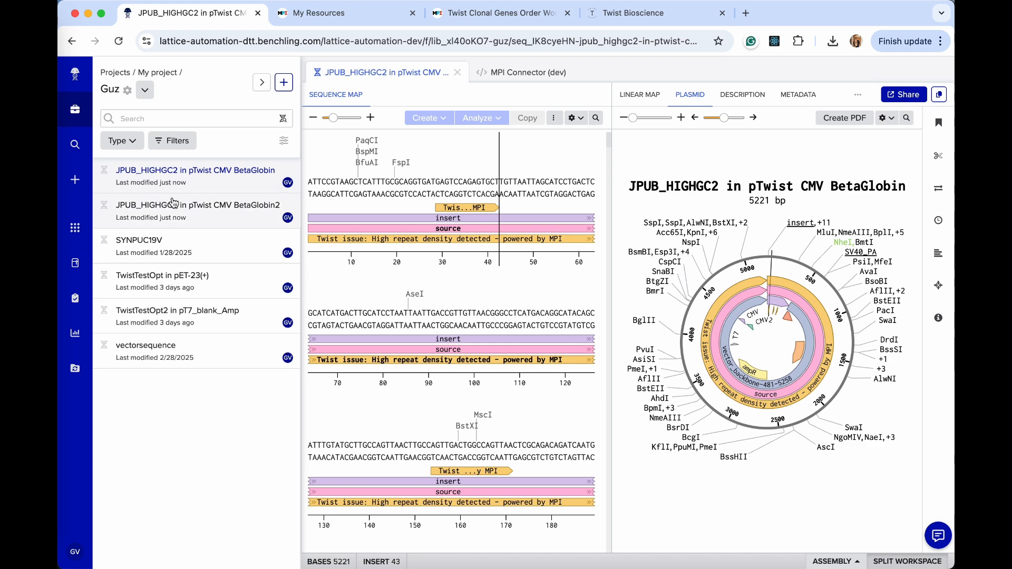
left_click(174, 205)
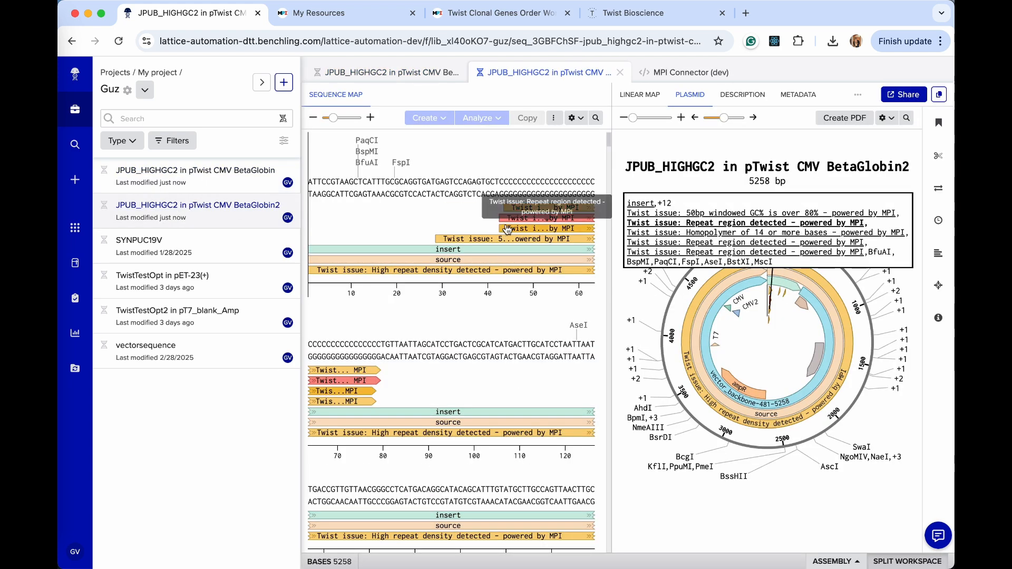
left_click(559, 218)
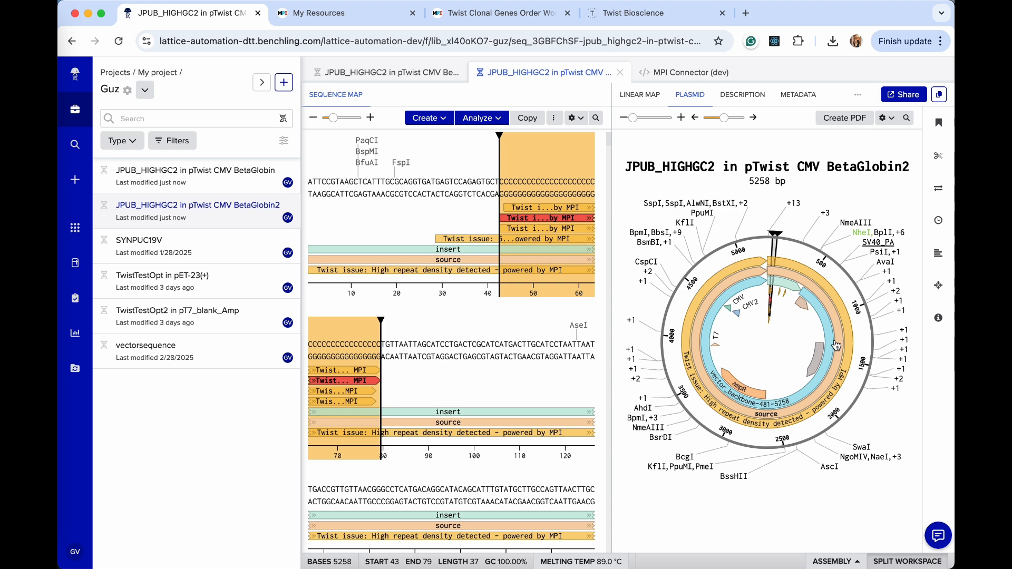
key("BackSpace")
key("Return")
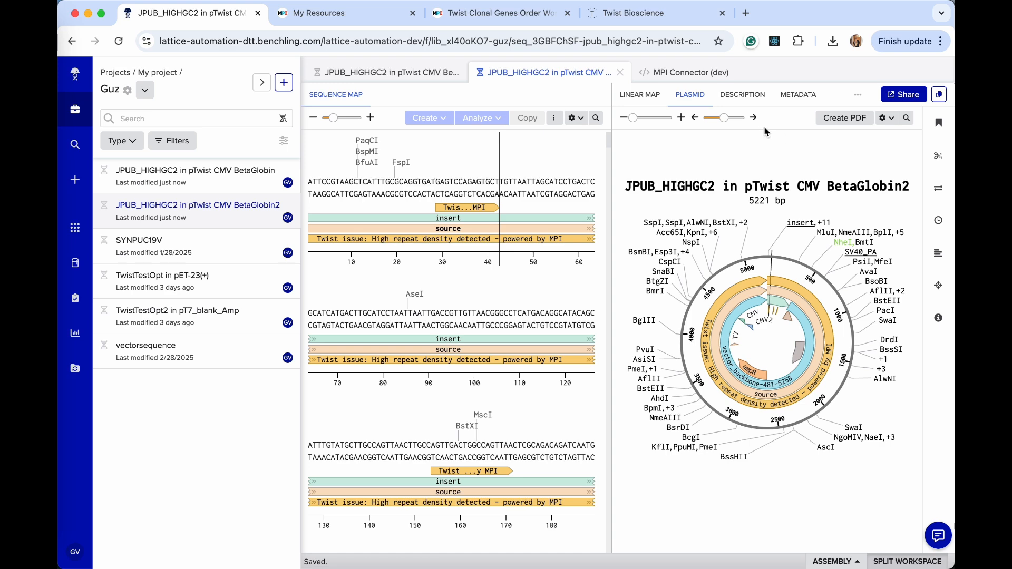
Step: In the MPI Connector (dev), synchronize JPUB_HIGHGC2 in pTwist CMV BetaGlobin2 and BetaGlobin and proceed with replacing them in the MPI
left_click(680, 74)
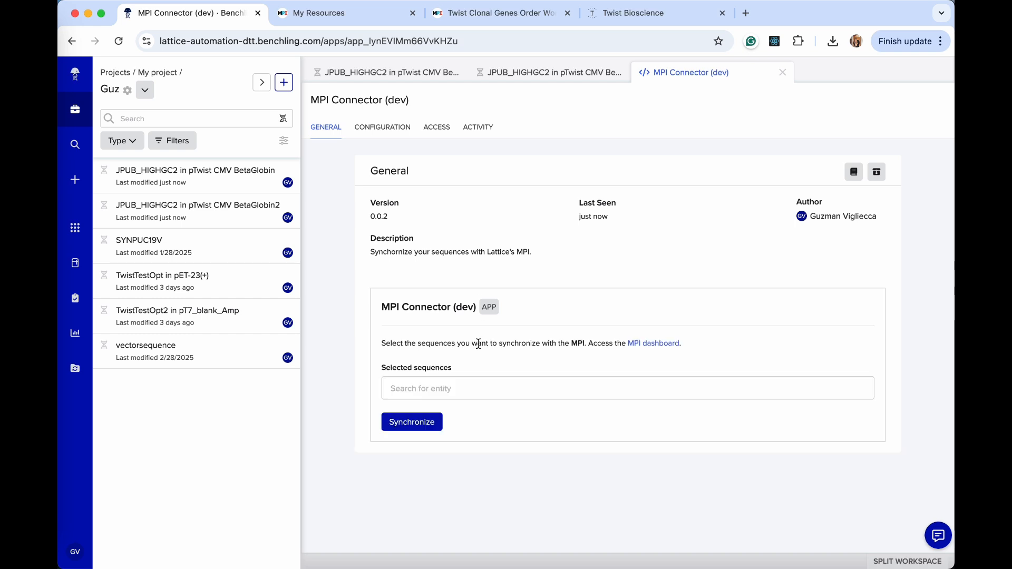
left_click(471, 388)
type("in")
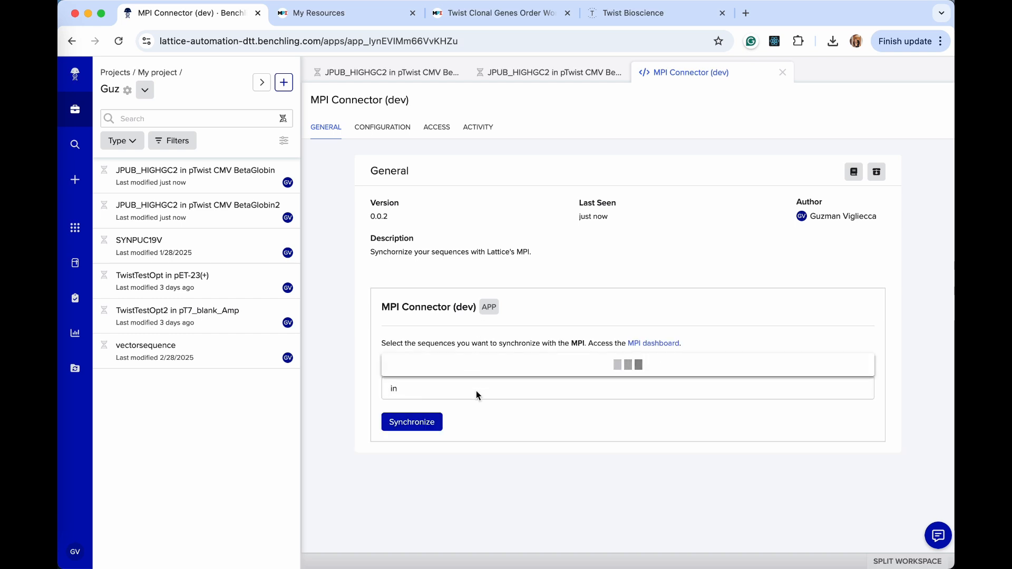
left_click(464, 280)
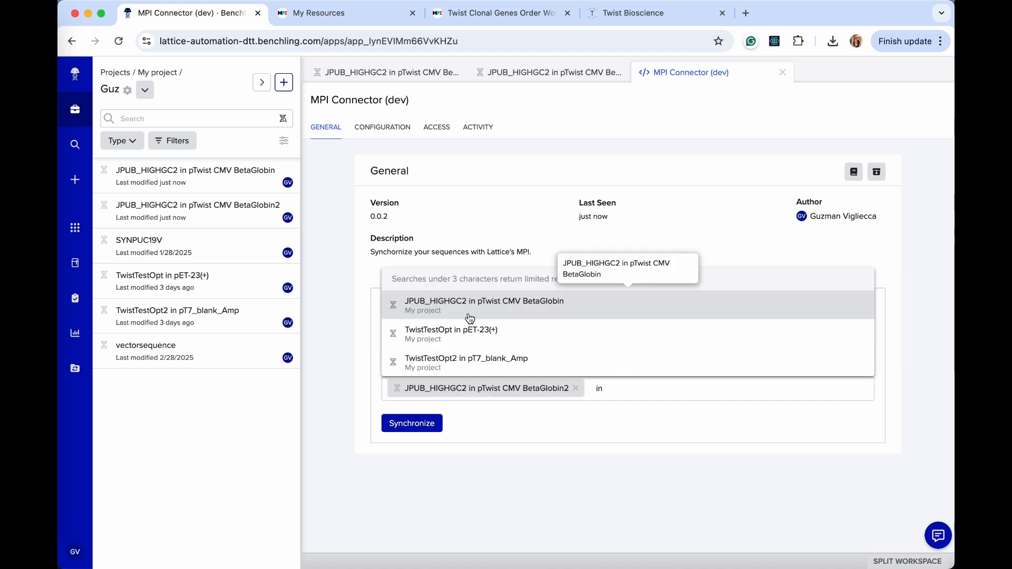
left_click(469, 313)
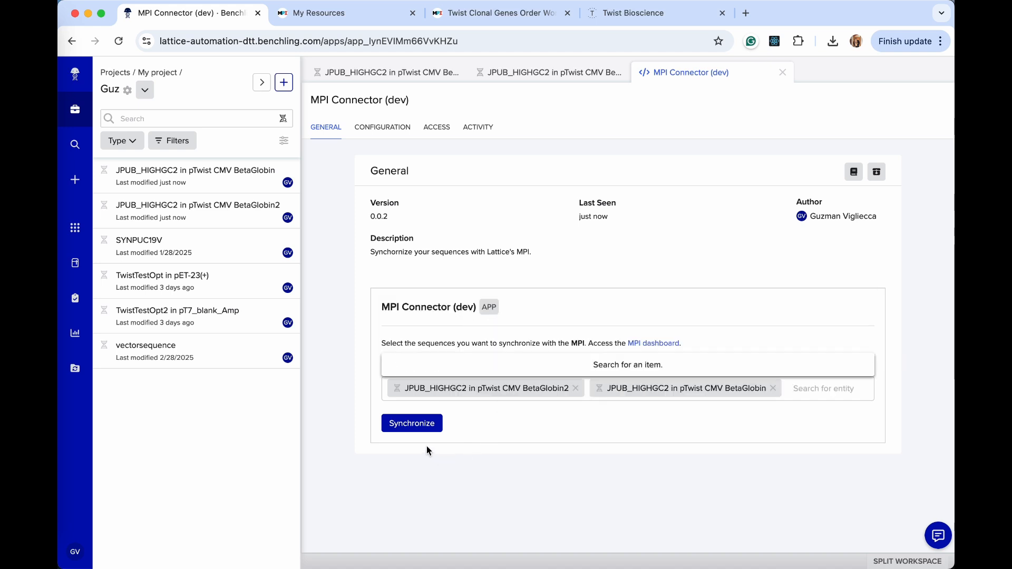
left_click(422, 424)
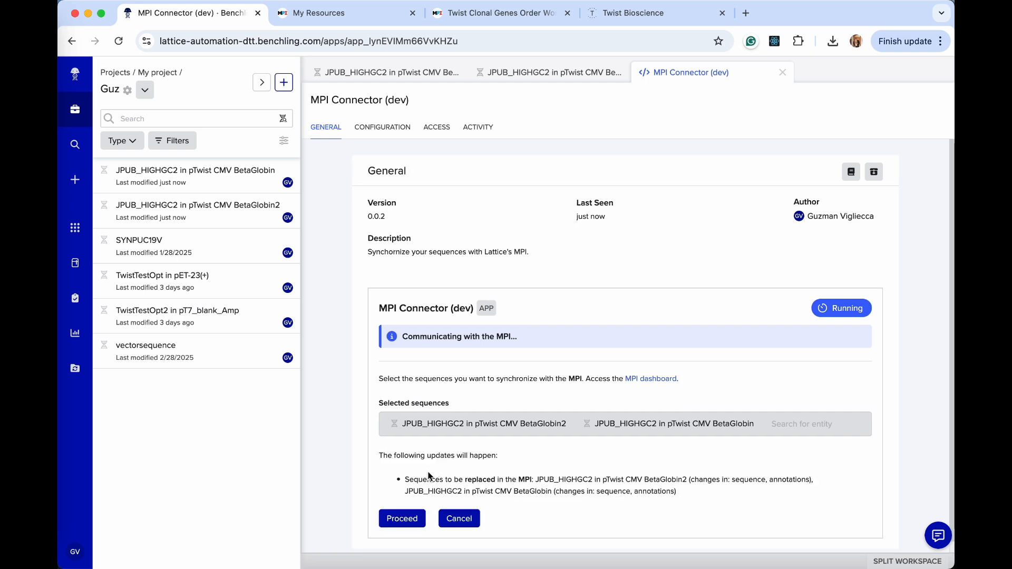
left_click_drag(464, 482, 530, 482)
left_click(537, 483)
left_click(403, 519)
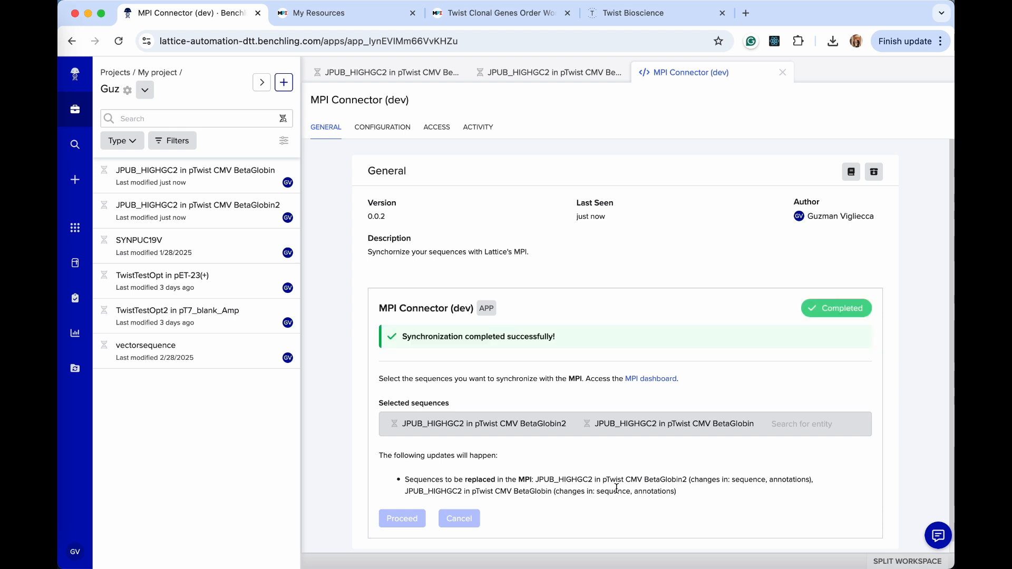
Step: Switch to the MPI dashboard's Twist Clonal Genes order and recheck the complexity of both JPUB_HIGHGC2 sequences
left_click(454, 21)
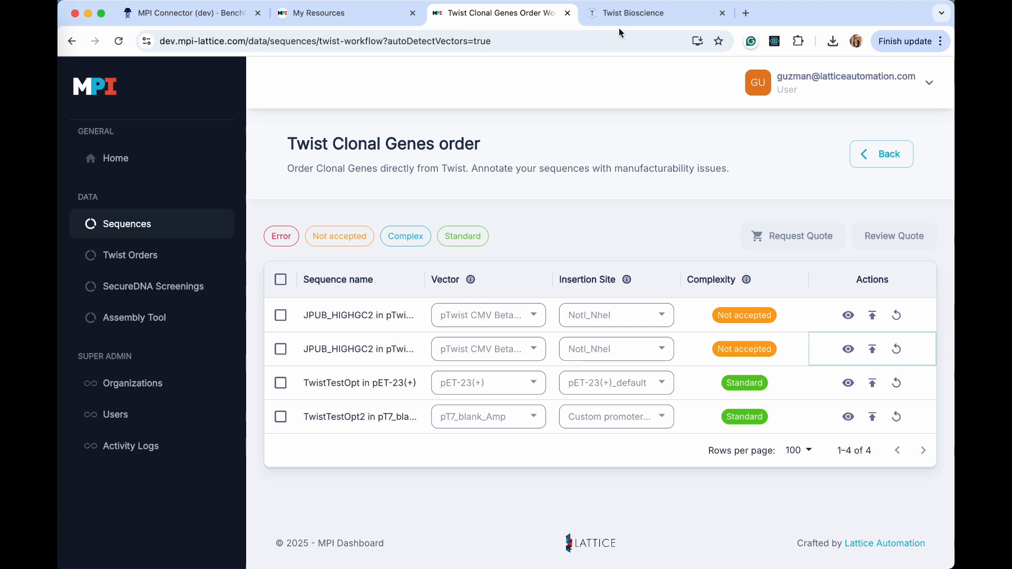
left_click(901, 316)
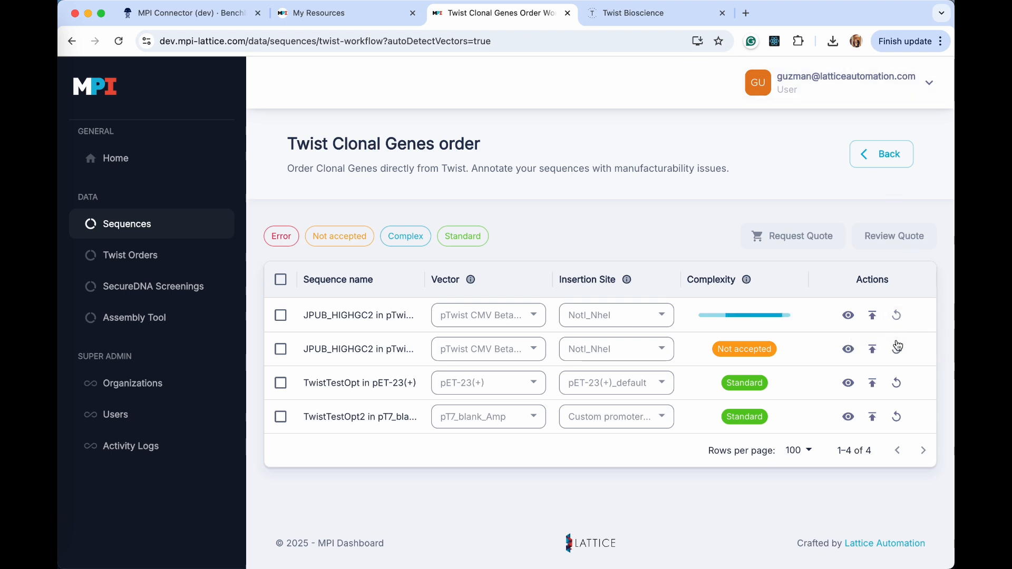
left_click(897, 349)
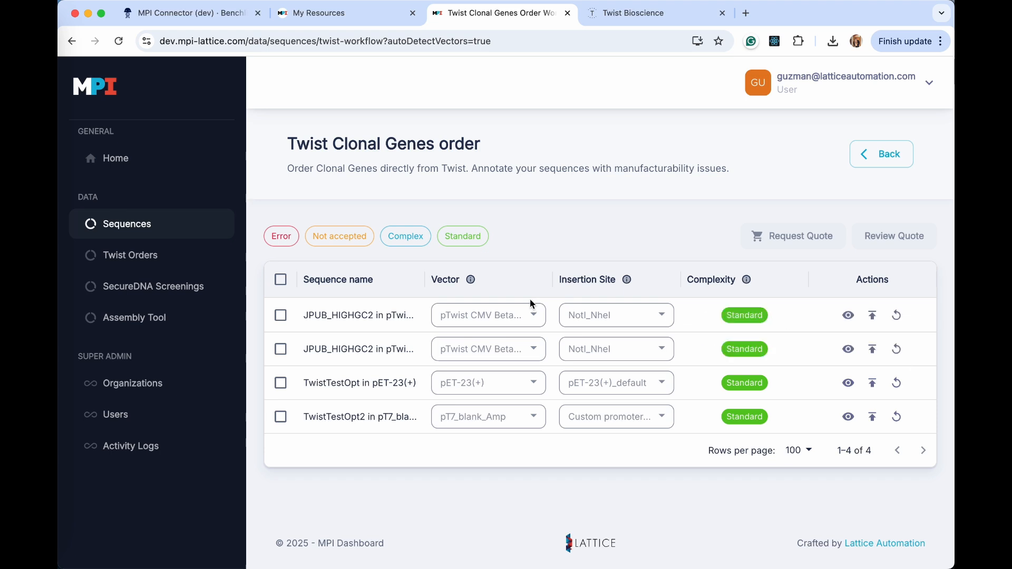
Step: Select all four sequences and create a Twist quote with the prefilled contact, shipping and delivery details
left_click(280, 280)
left_click(767, 245)
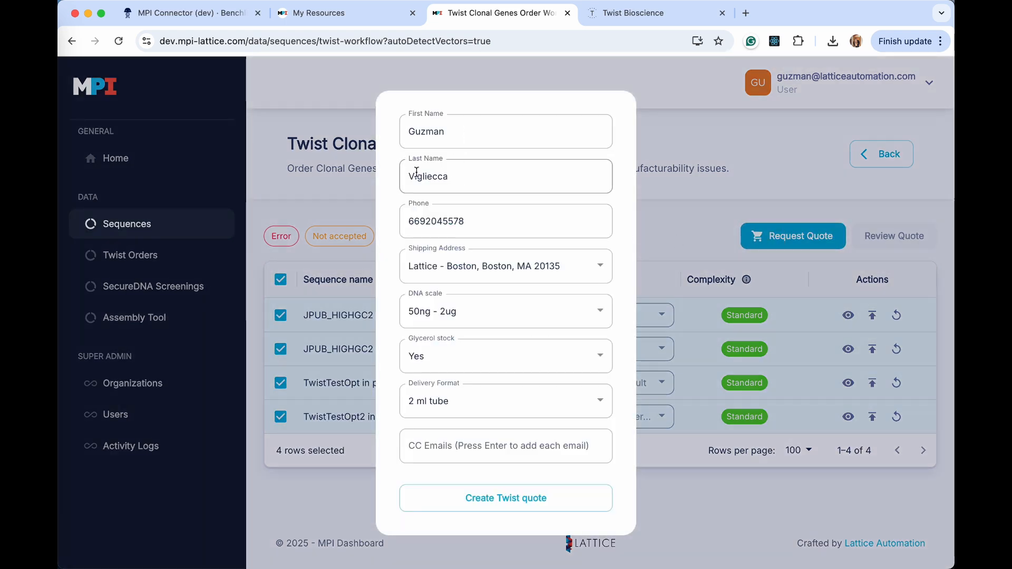
left_click(507, 508)
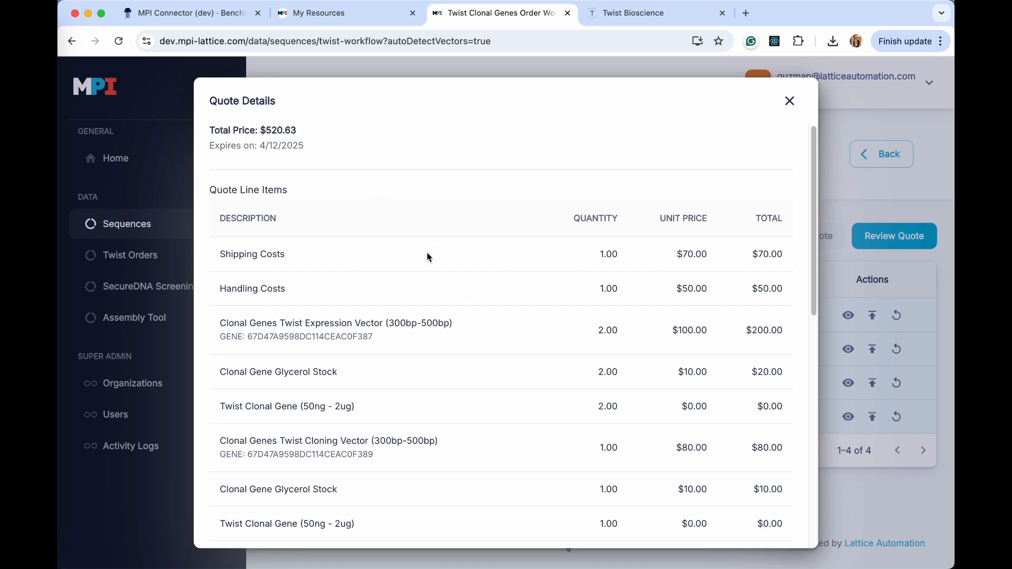
Step: Review the quote line items and place the order with the Regular PO payment method, then refresh the open orders on the Twist Bioscience site
scroll(426, 252, "down", 4)
scroll(594, 293, "down", 3)
scroll(578, 299, "down", 6)
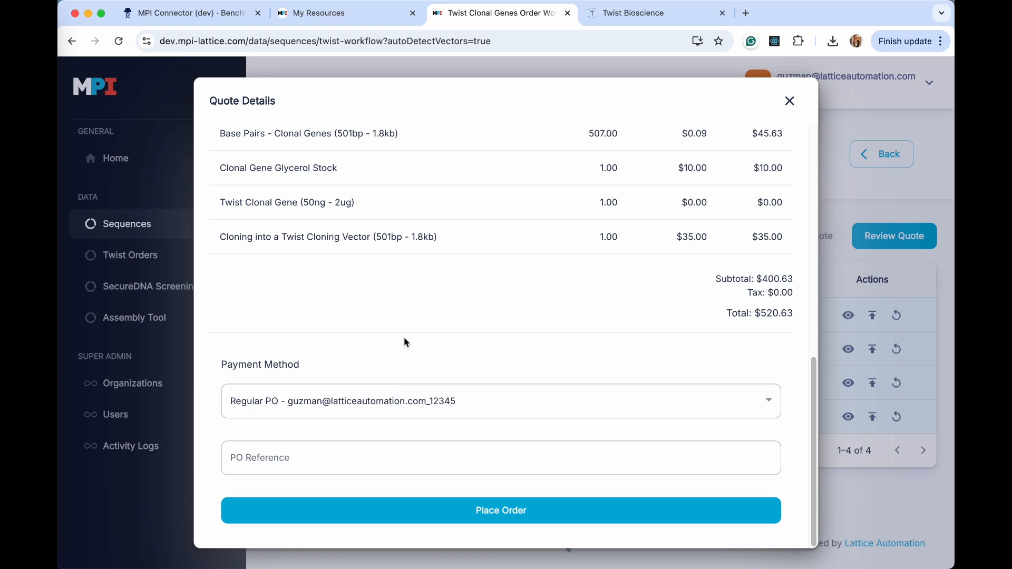
left_click(517, 519)
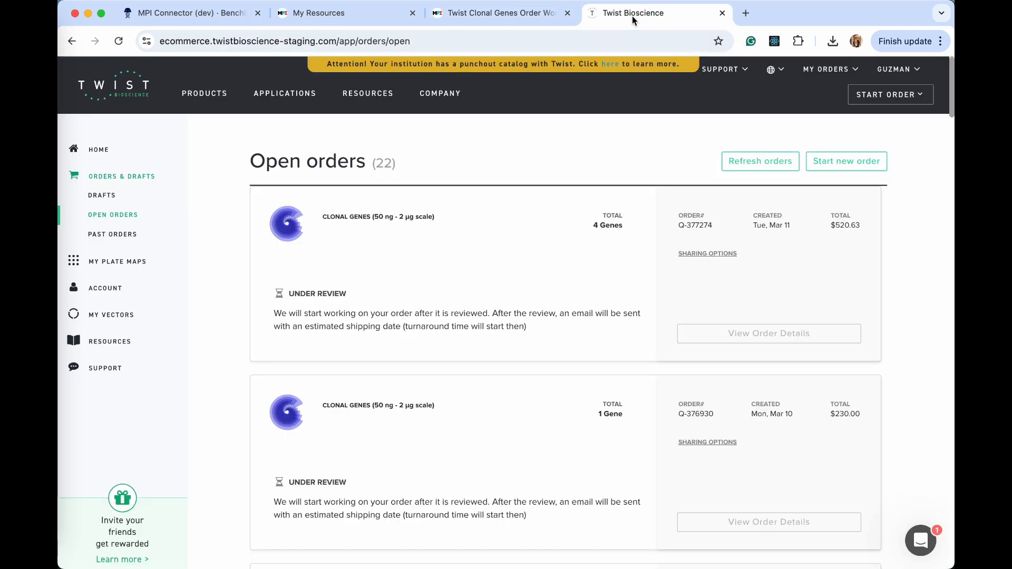
left_click(766, 167)
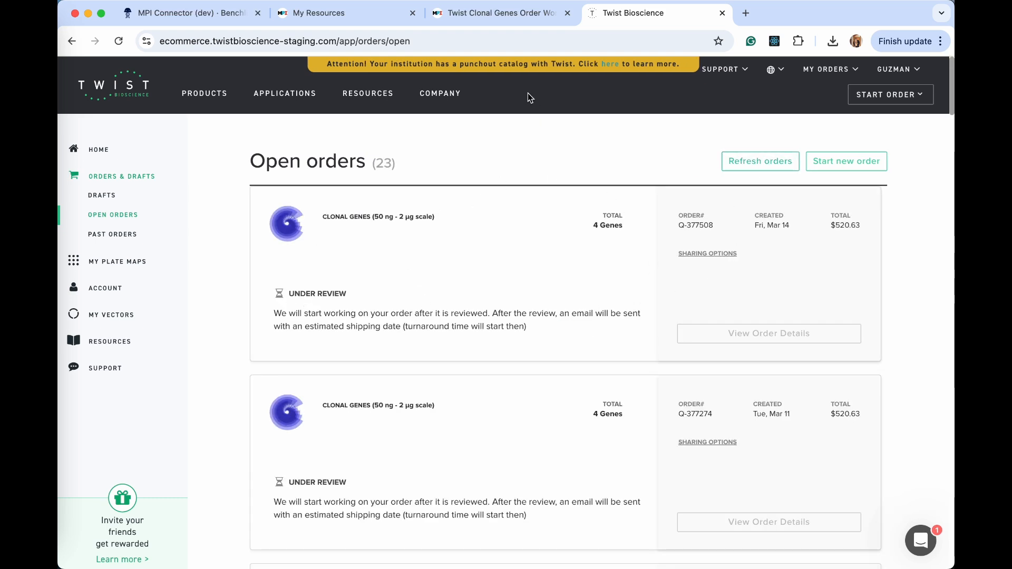
Step: Return to the MPI dashboard, examine the details of the newest order in Twist Orders, and close them
left_click(452, 20)
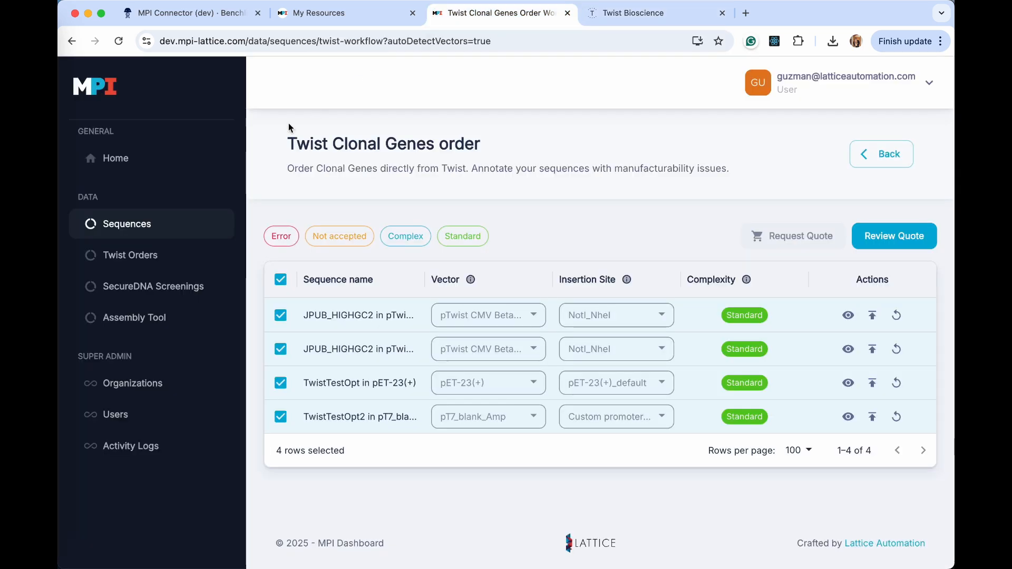
left_click(211, 255)
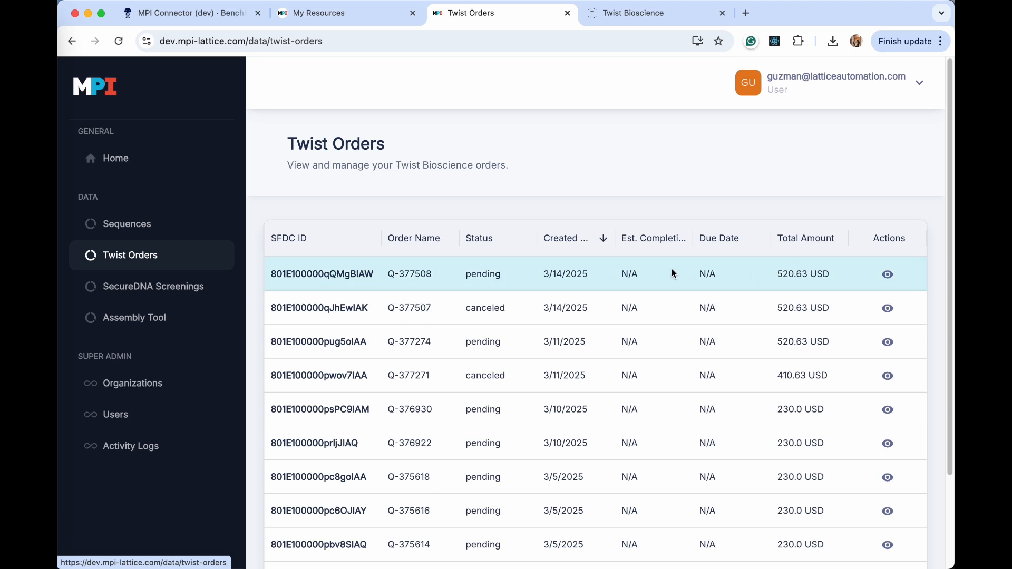
left_click(887, 276)
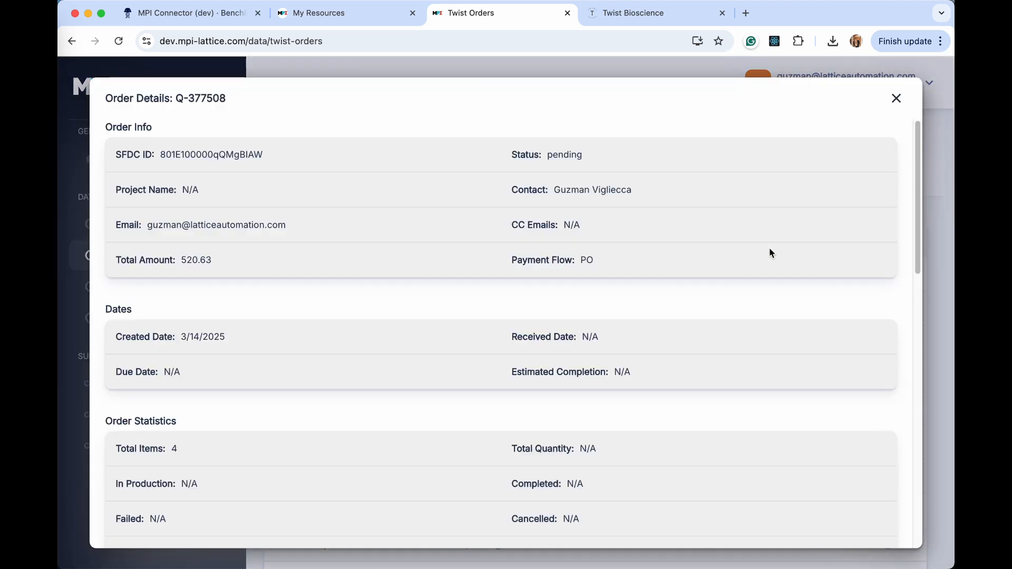
scroll(712, 236, "down", 5)
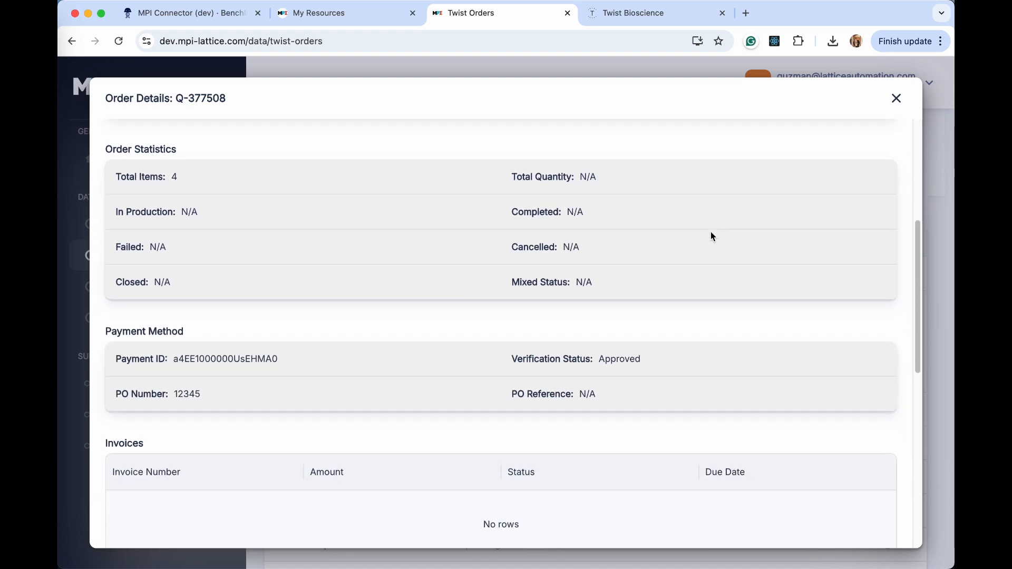
scroll(711, 233, "down", 6)
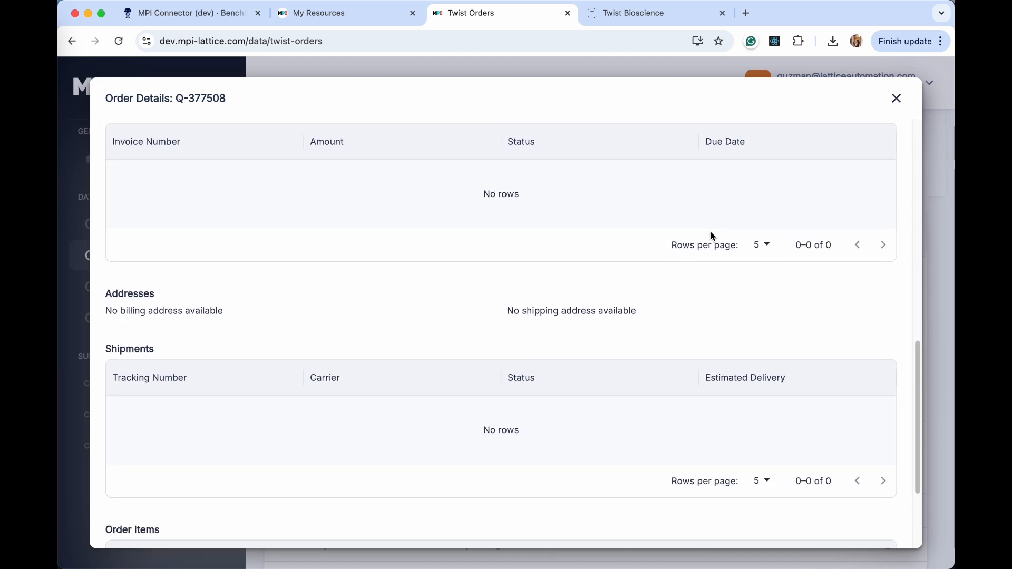
scroll(711, 236, "down", 3)
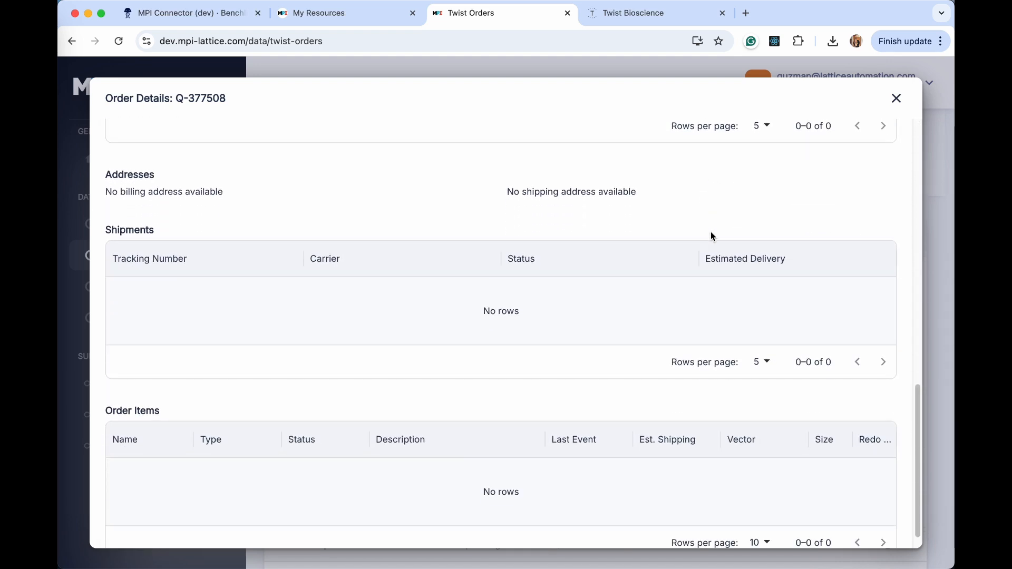
left_click(897, 99)
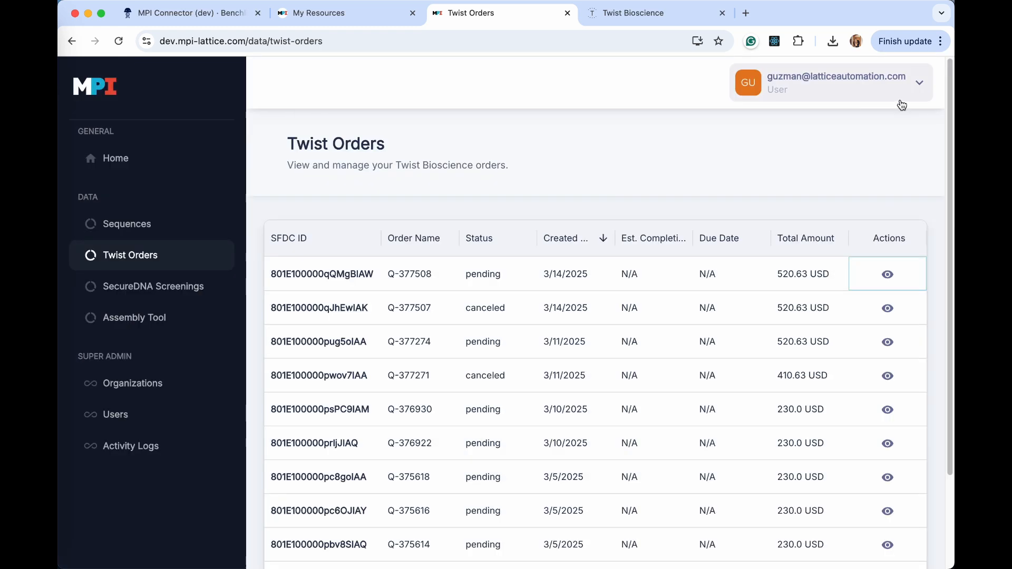
left_click(739, 185)
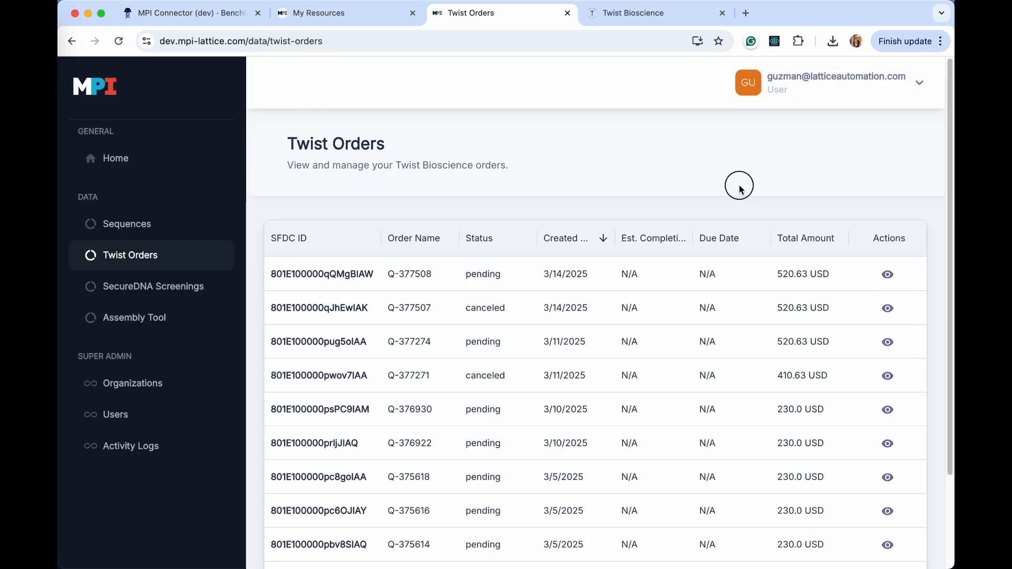